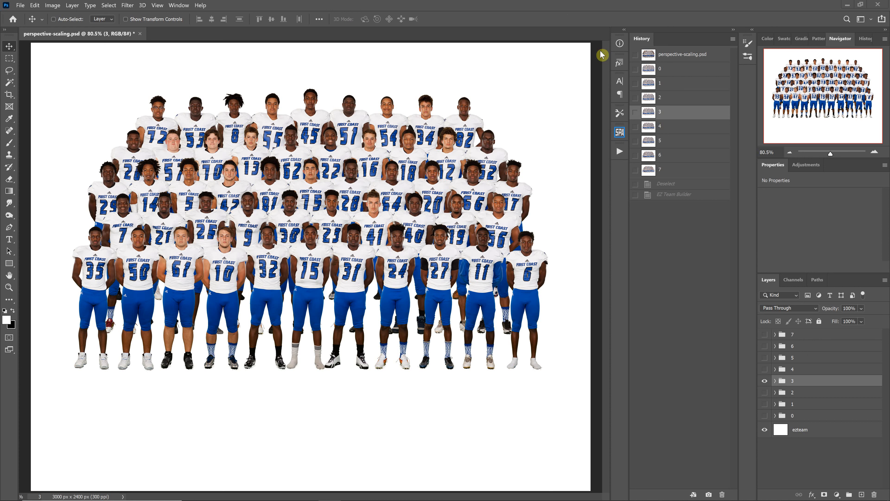
Step: Compare the team composites by restoring history snapshots 0, 1, 2, 4, 5 and 7 in turn
left_click(672, 73)
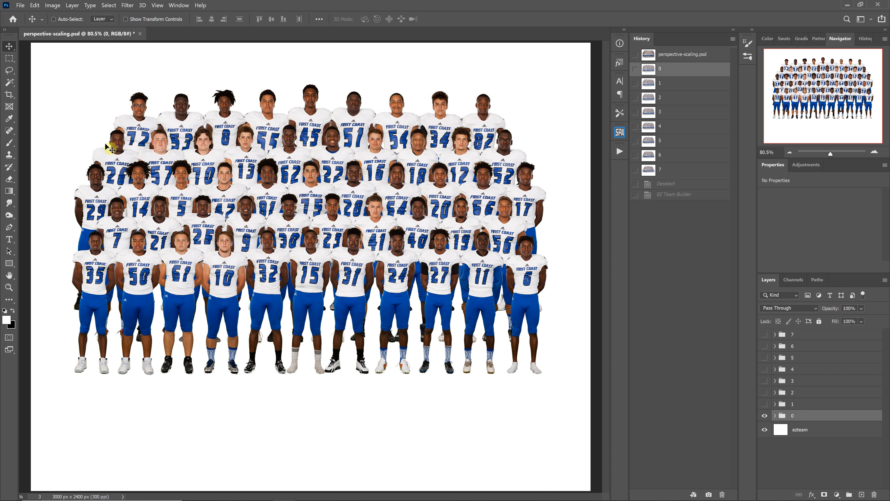
left_click(678, 85)
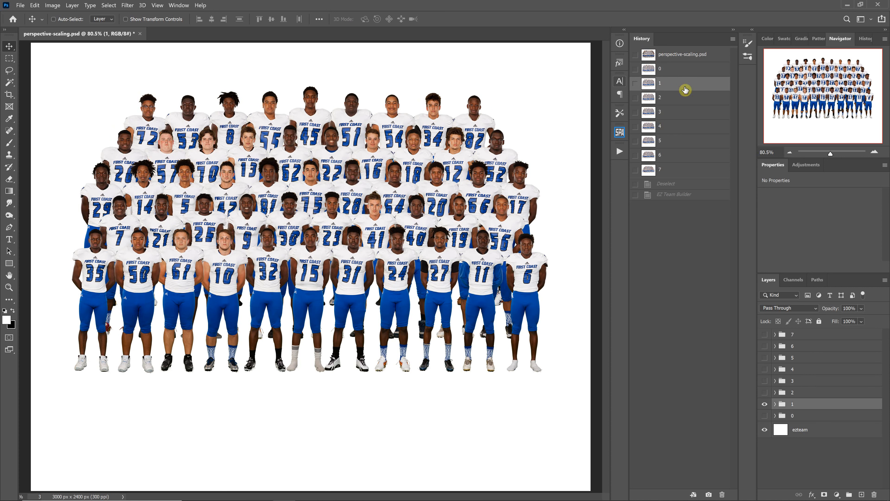
left_click(684, 100)
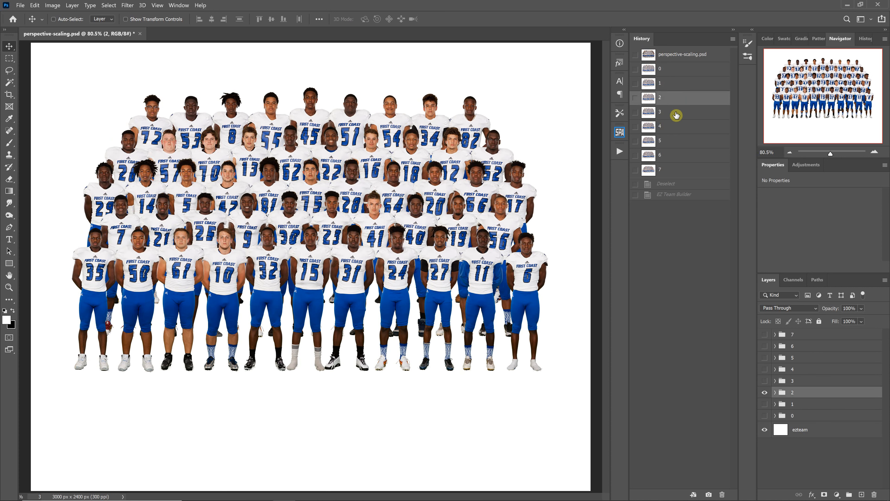
left_click(678, 126)
left_click(677, 141)
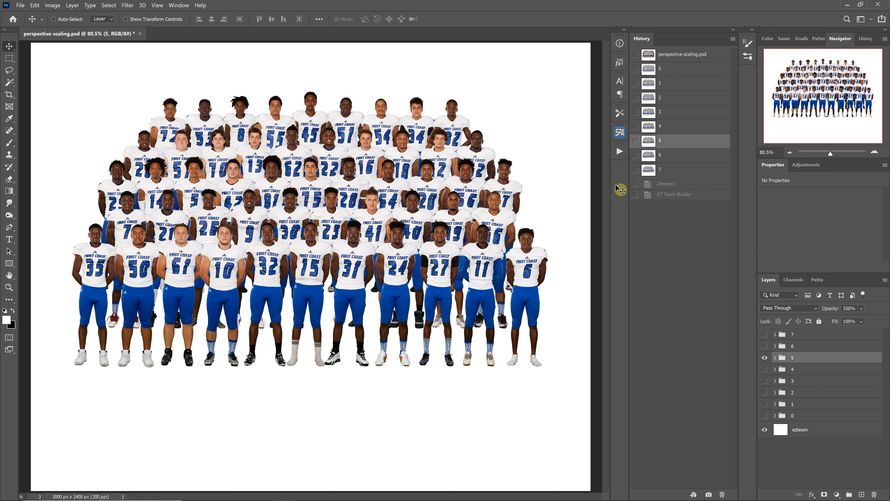
left_click(655, 169)
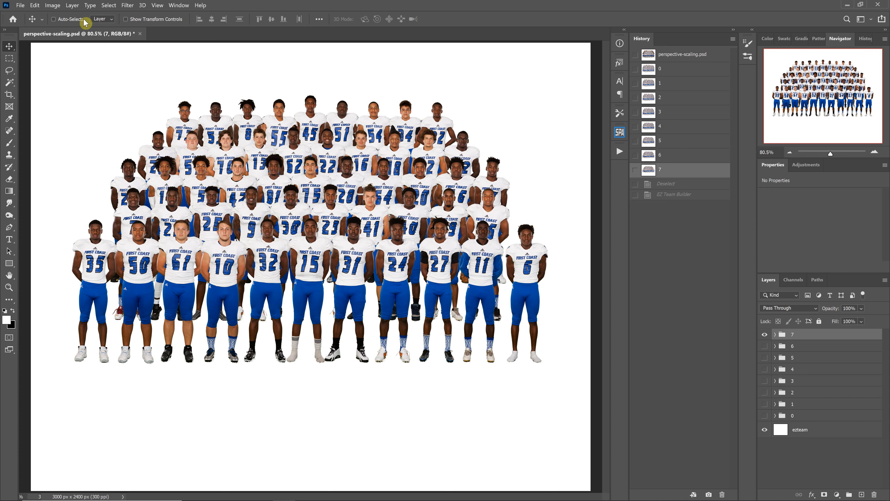
Step: With Auto-Select on, move back-row players 34, 82 and 8 beside front-row player 6 to compare sizes, and revert to history snapshot 7
left_click(56, 22)
left_click_drag(412, 128, 567, 275)
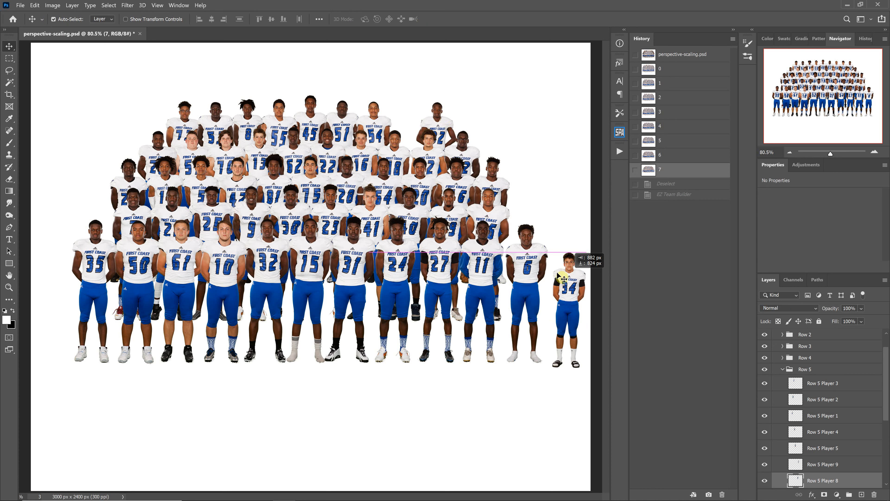
left_click_drag(557, 273, 556, 262)
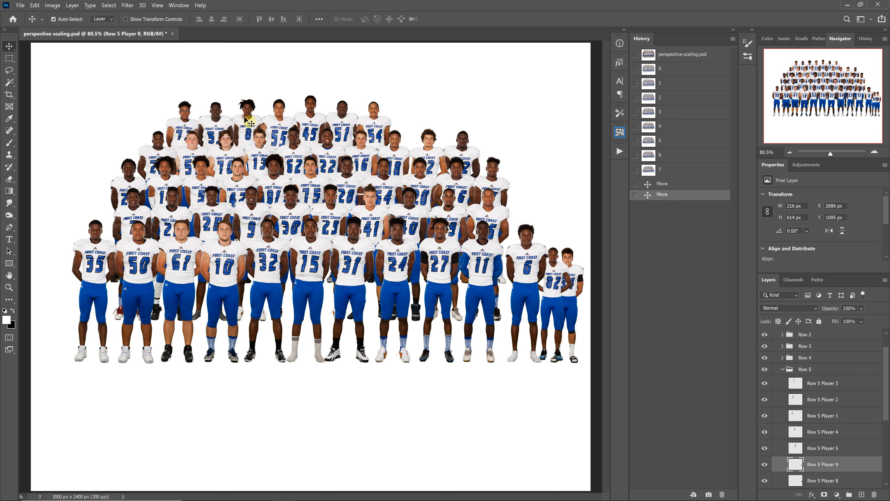
left_click_drag(248, 121, 575, 269)
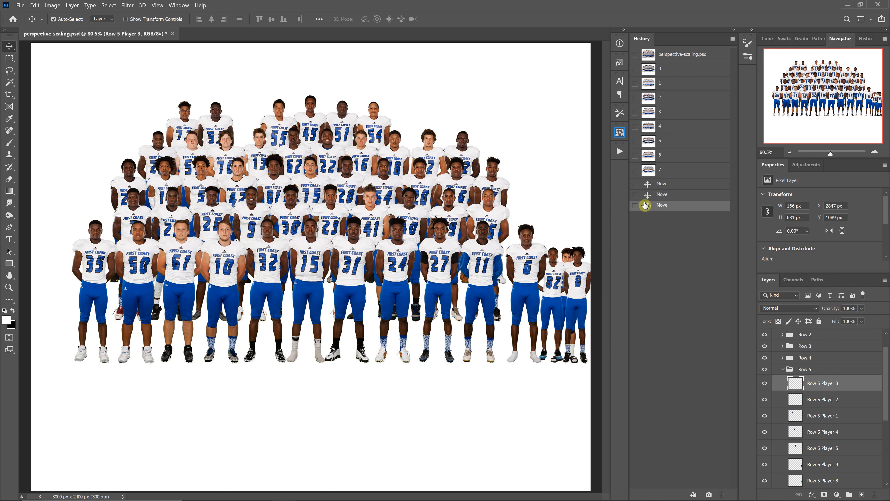
left_click(667, 170)
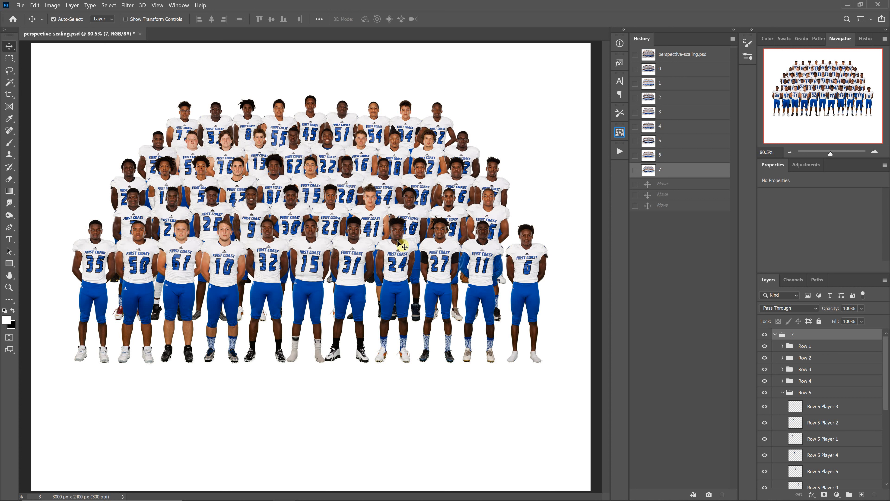
Step: Collapse the Row 5 group and hide the Row 1 Player 1 layer in group 7
left_click(784, 393)
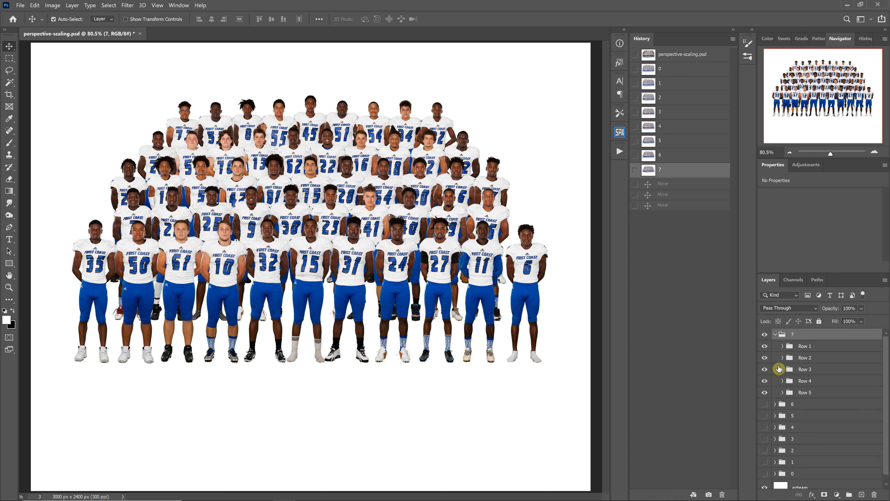
left_click(782, 346)
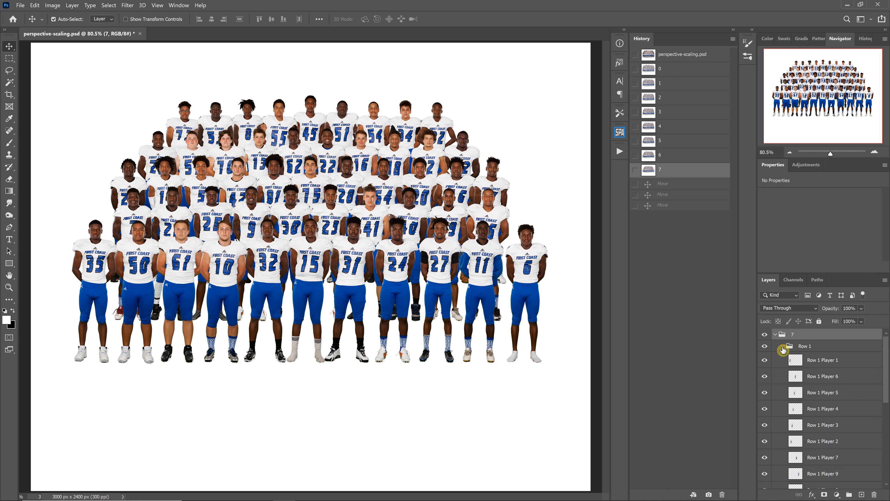
left_click(764, 361)
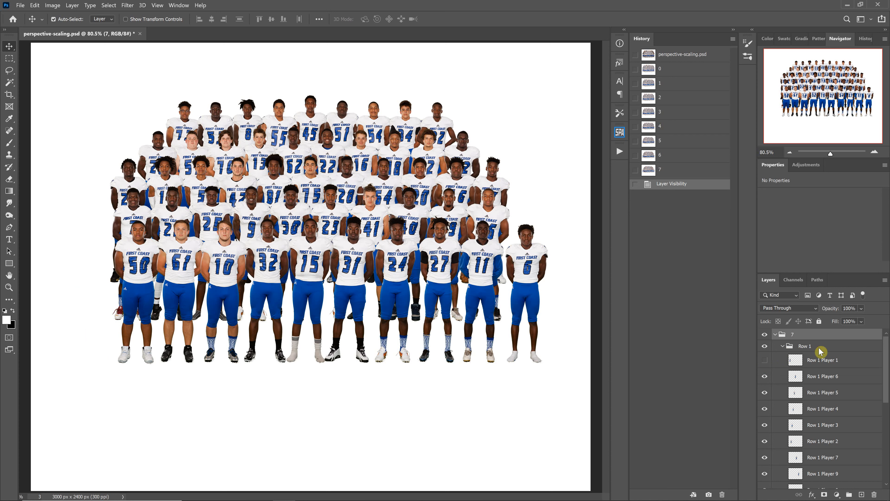
Step: With Auto-Select off, shift the whole Row 1 group left and slightly up, and revert to history snapshot 3
left_click_drag(453, 263, 436, 261)
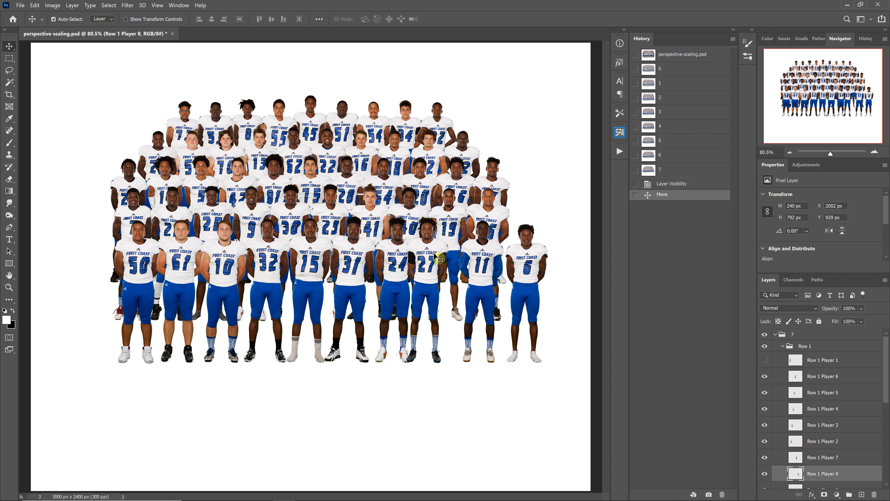
key("ctrl+z")
left_click(53, 19)
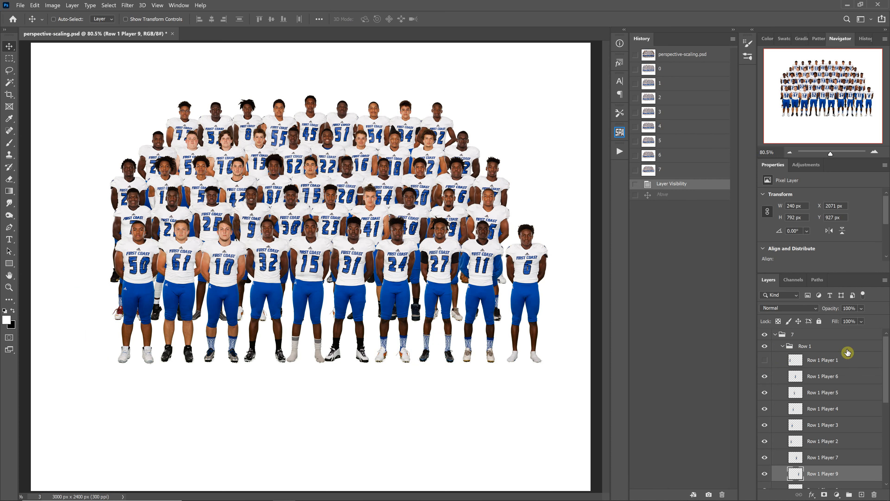
left_click(818, 346)
left_click_drag(479, 276, 447, 271)
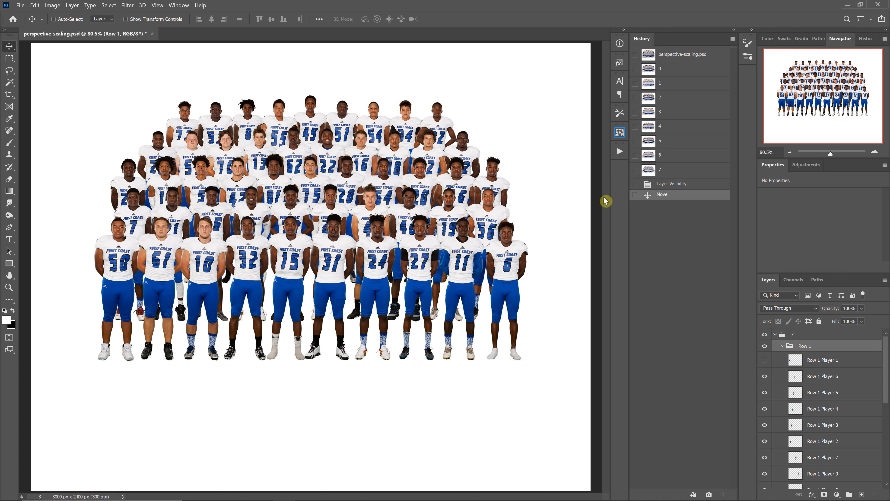
left_click(680, 113)
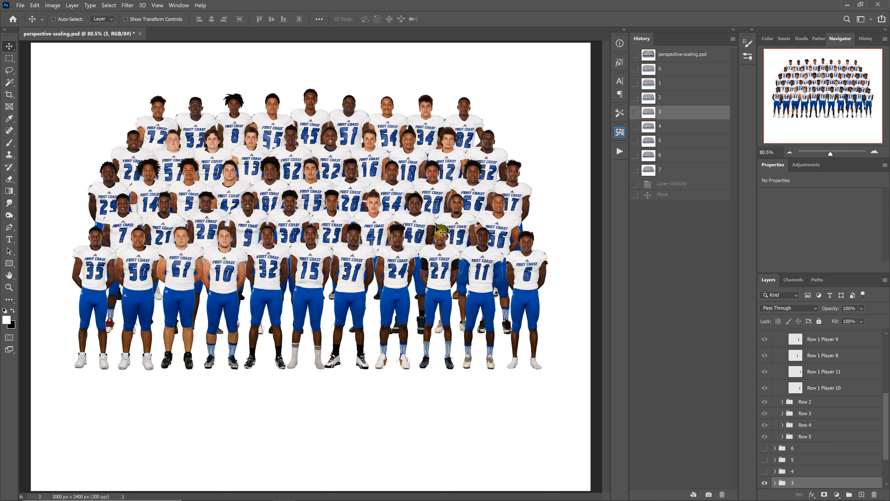
Step: Collapse group 7 and show it together with group 0, keeping the other numbered groups hidden
scroll(828, 358, "up", 5)
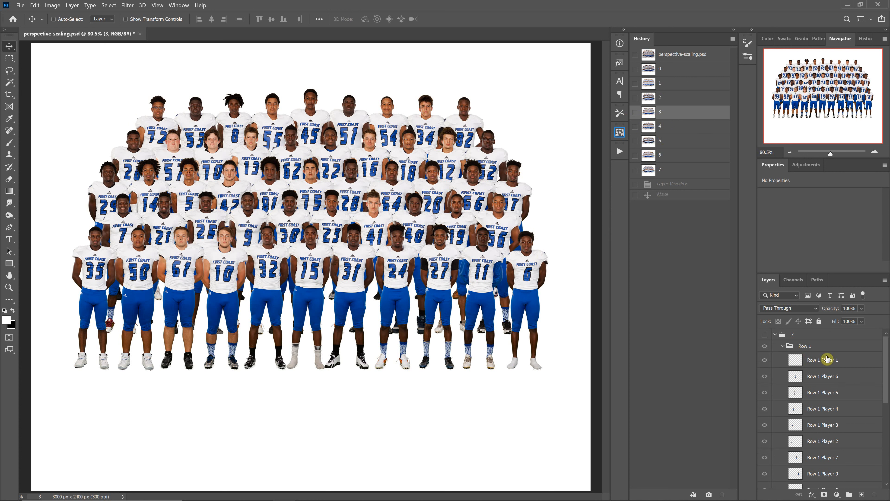
left_click(781, 346)
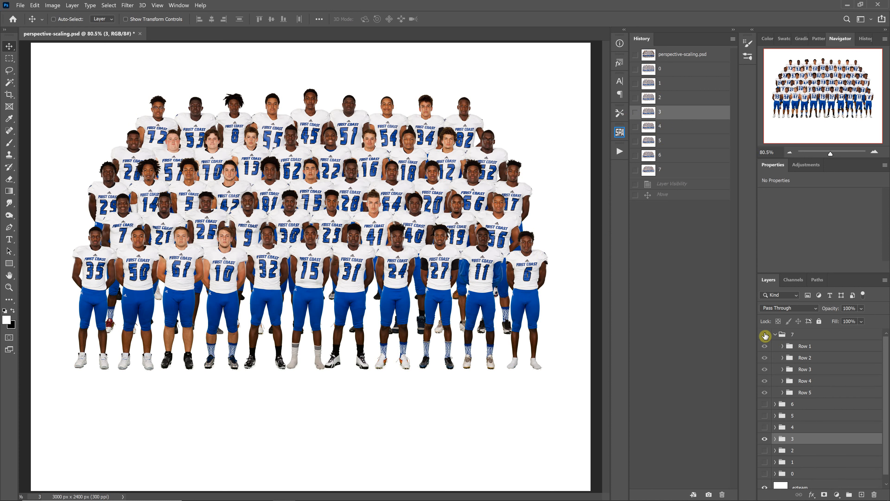
left_click(766, 335)
left_click(775, 334)
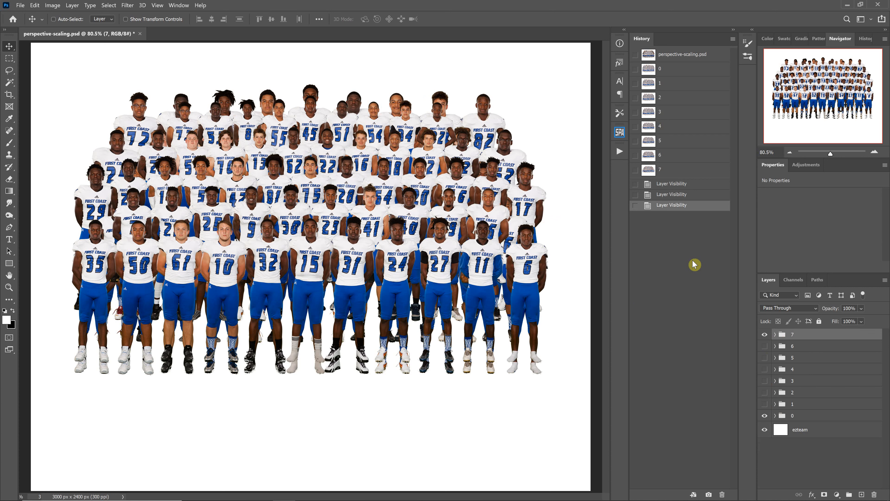
Step: Examine the back-row players up close to compare their head sizes and spacing between groups 7 and 0
key("ctrl+0")
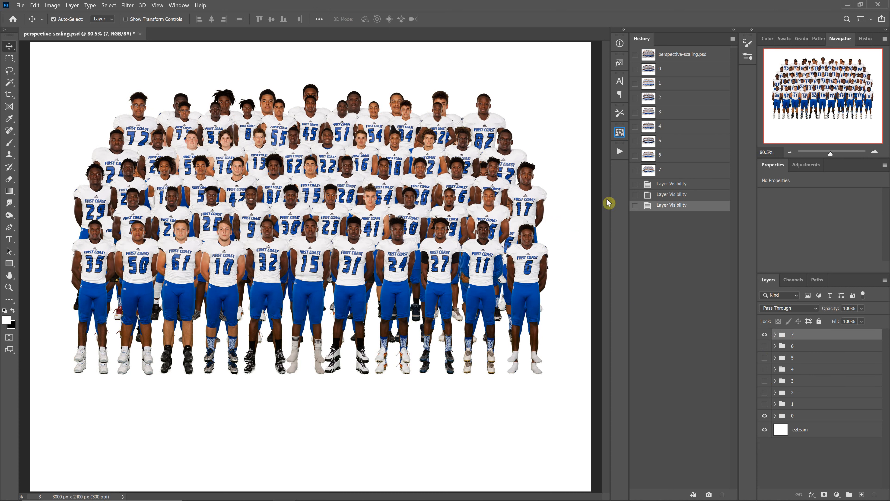
key("ctrl+plus")
key("ctrl+plus")
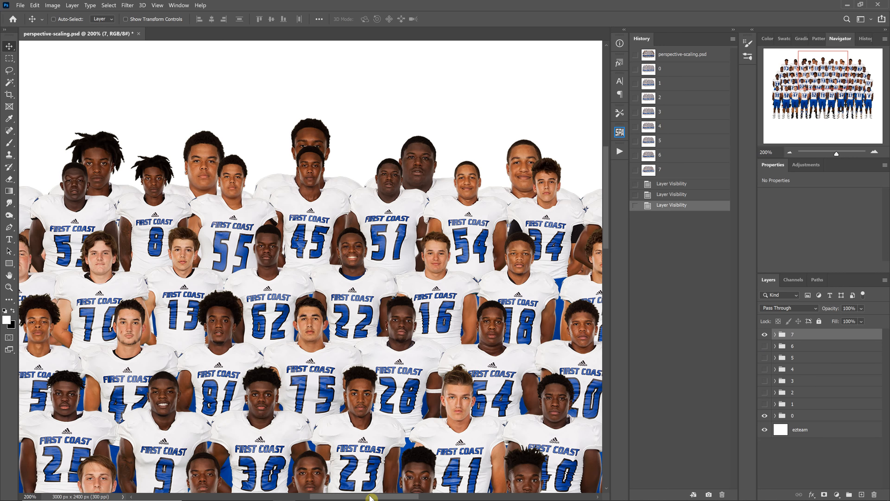
left_click_drag(398, 498, 414, 498)
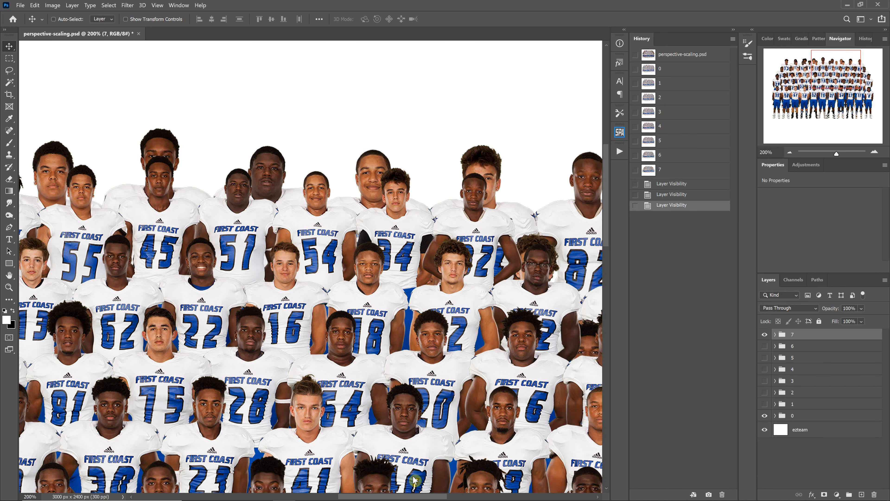
scroll(376, 242, "right", 3)
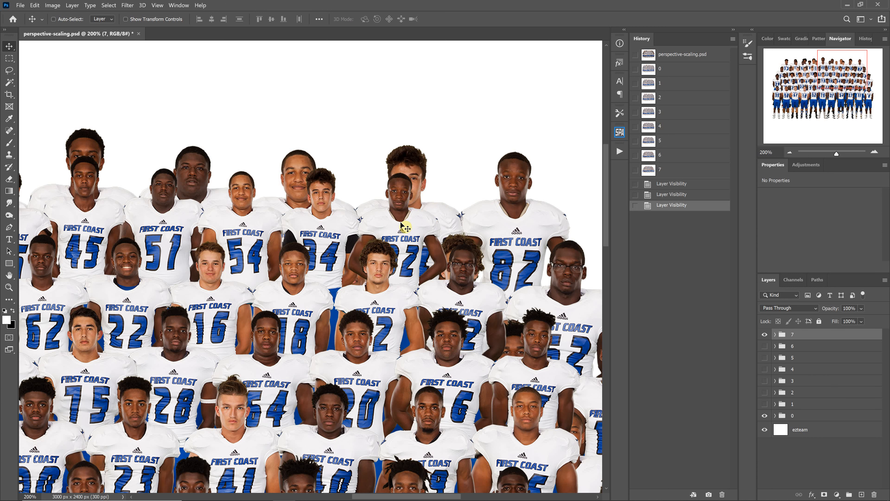
key("ctrl+minus")
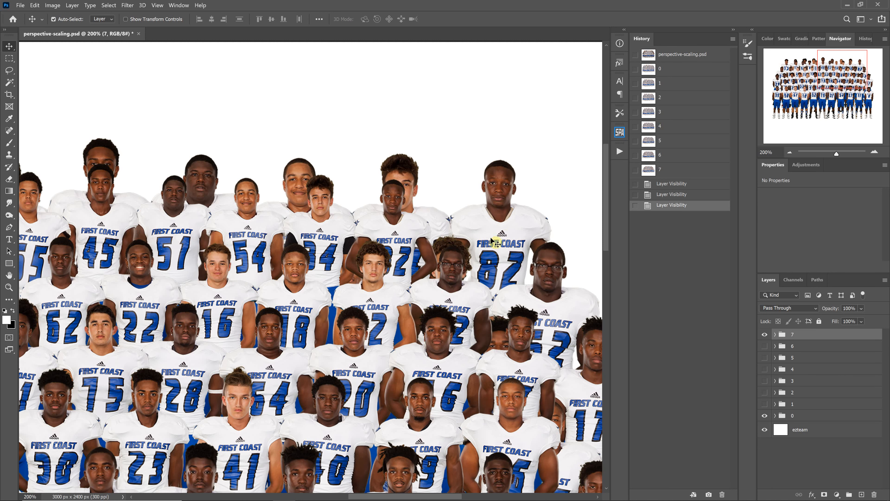
key("ctrl+minus")
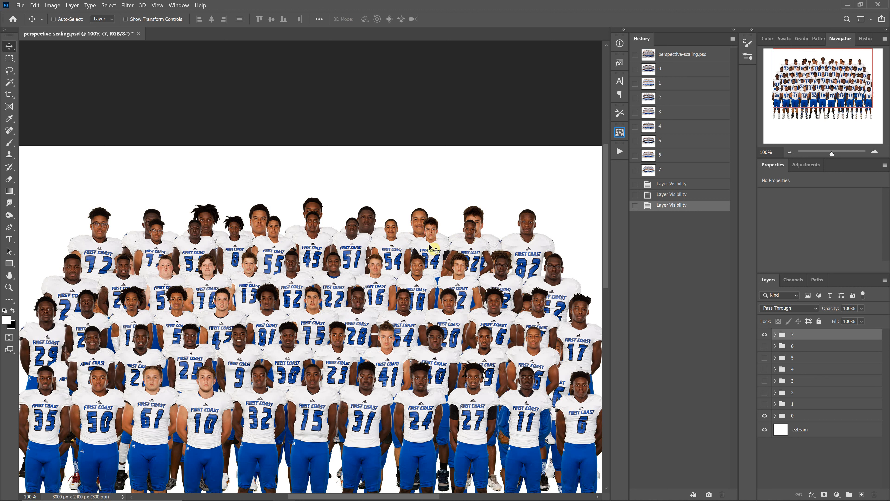
key("ctrl+0")
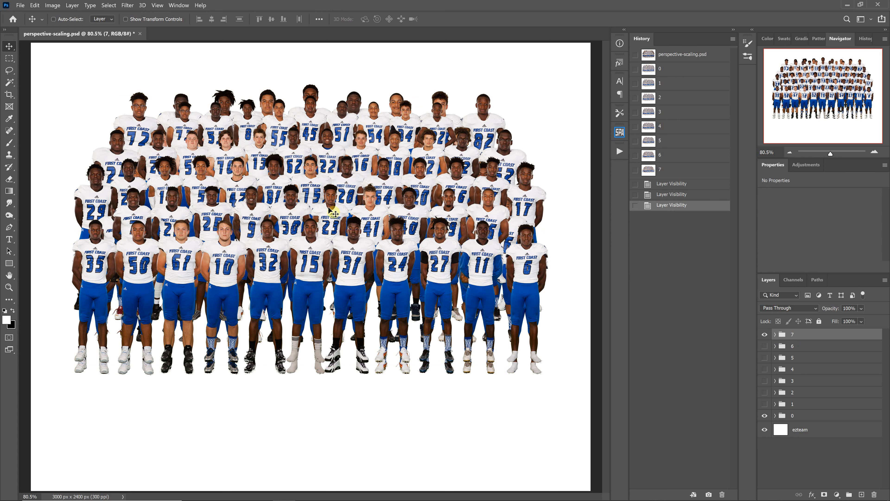
Step: Move group 7 down until its front row lines up with group 0's front row, and hide group 0
left_click_drag(358, 231, 359, 240)
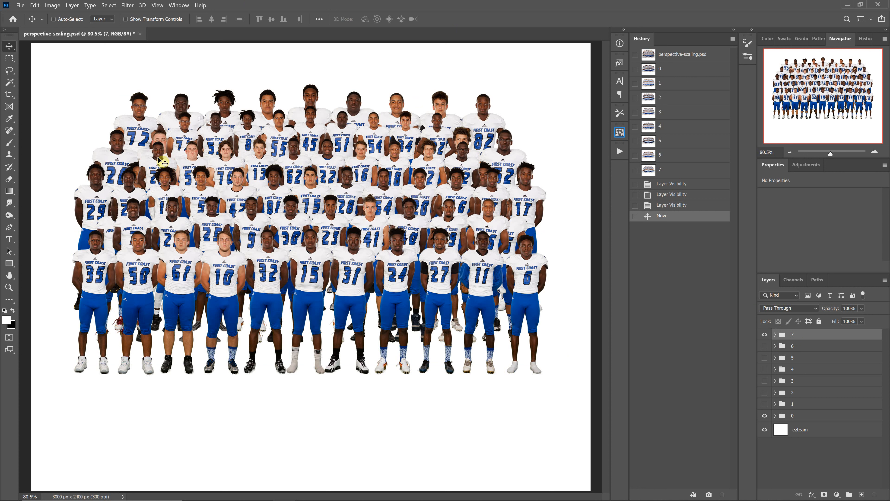
left_click(765, 416)
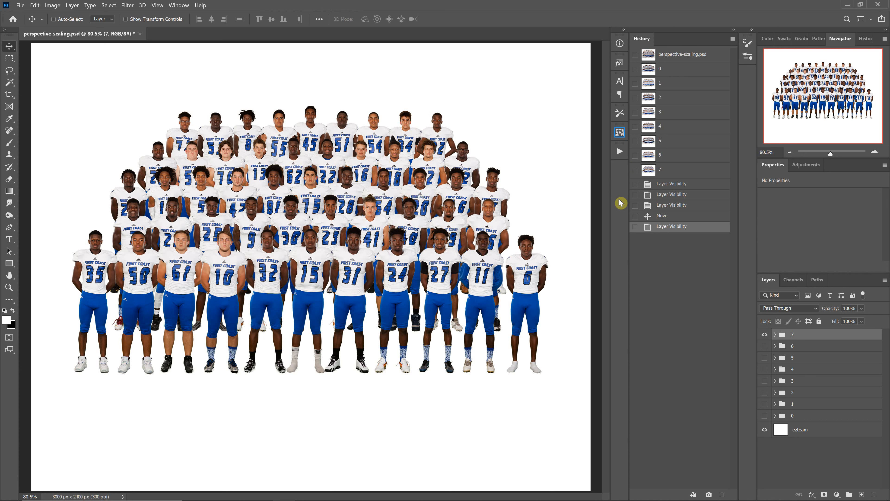
Step: Compare history snapshots 3 and 5, and expand group 5 to examine its row groups and the Row 5 layers
left_click(690, 112)
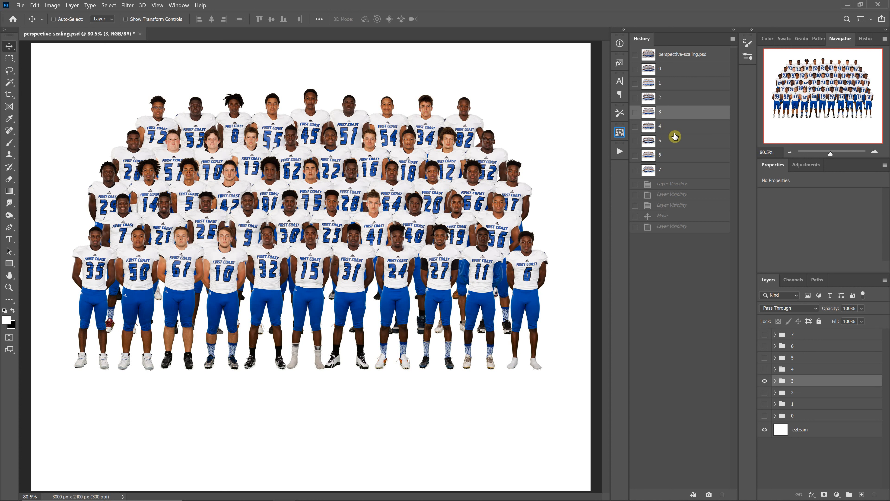
left_click(670, 146)
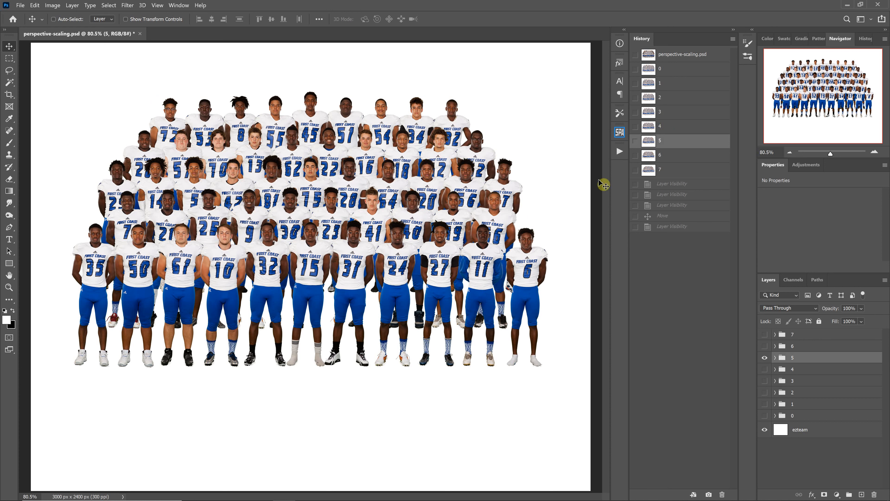
left_click(775, 358)
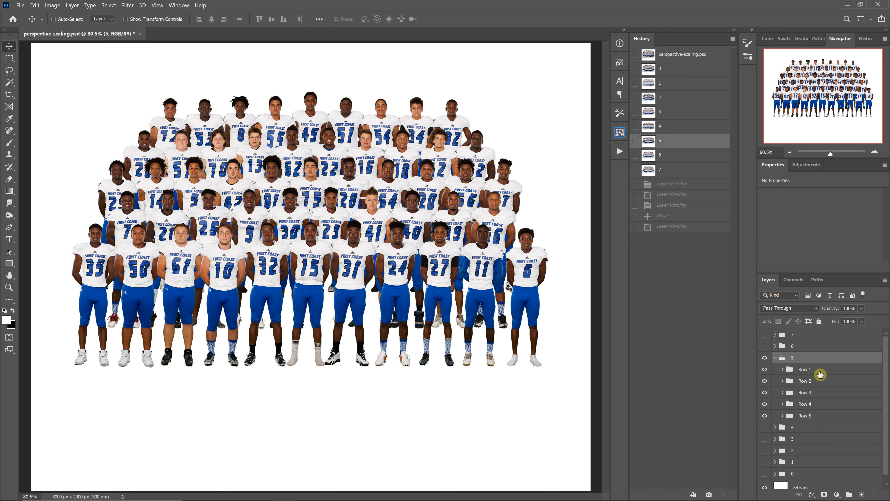
left_click(813, 416)
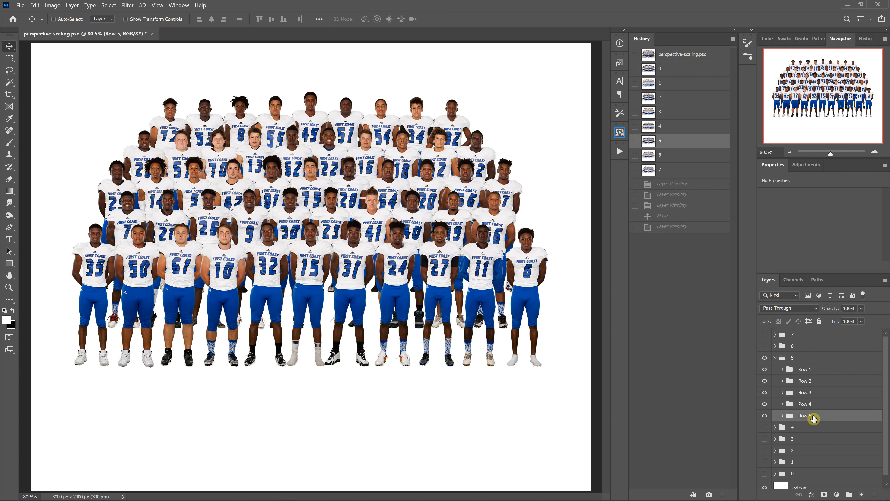
left_click(782, 418)
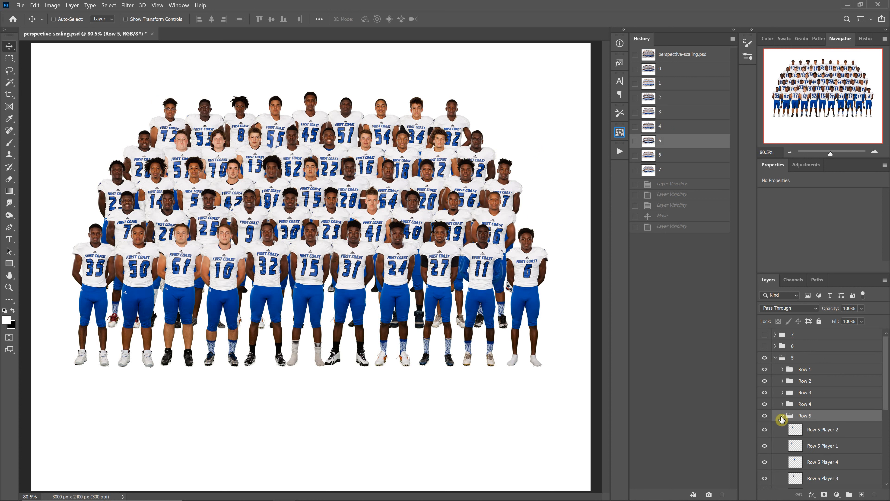
left_click(782, 417)
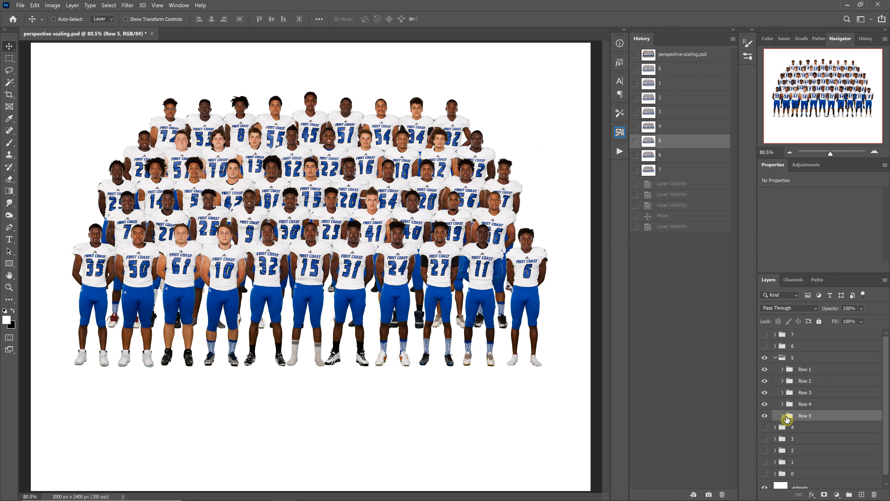
Step: With Auto-Select on, move back-row player 82 beside front-row player 6 to compare sizes, and revert to history snapshot 5
left_click(53, 19)
left_click_drag(454, 128, 554, 244)
left_click(660, 141)
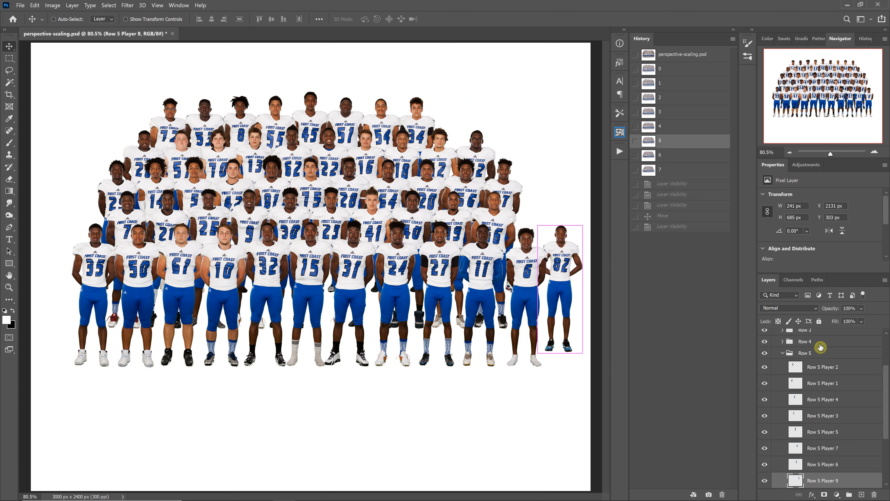
Step: Collapse the Row 5 group in group 5, and move the Row 5, Row 2 and Row 3 groups slightly down to tighten their spacing
left_click(783, 353)
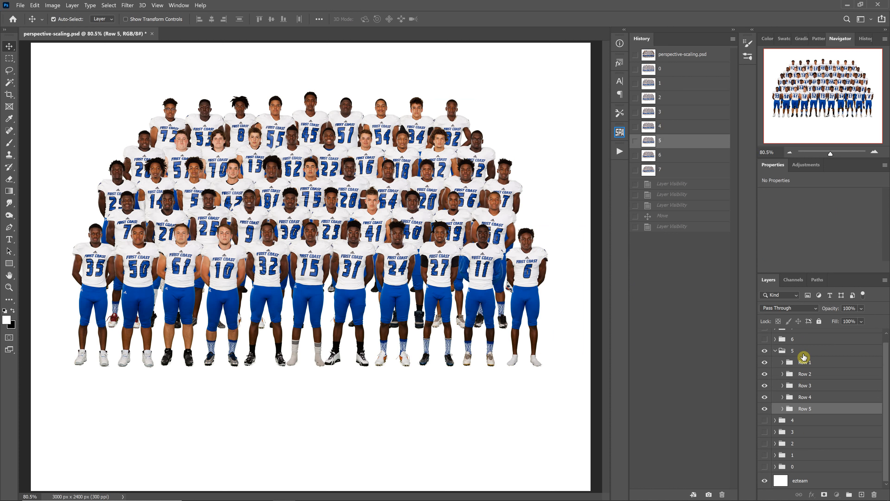
left_click_drag(351, 127, 347, 127)
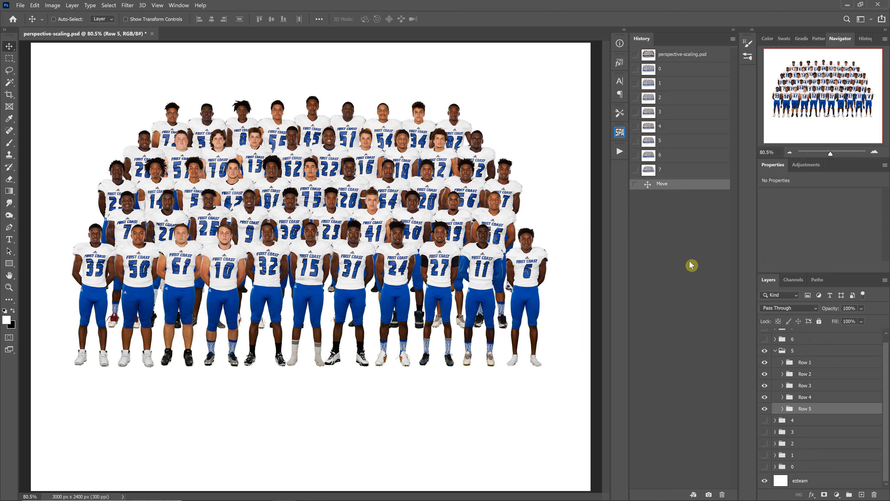
left_click(806, 374)
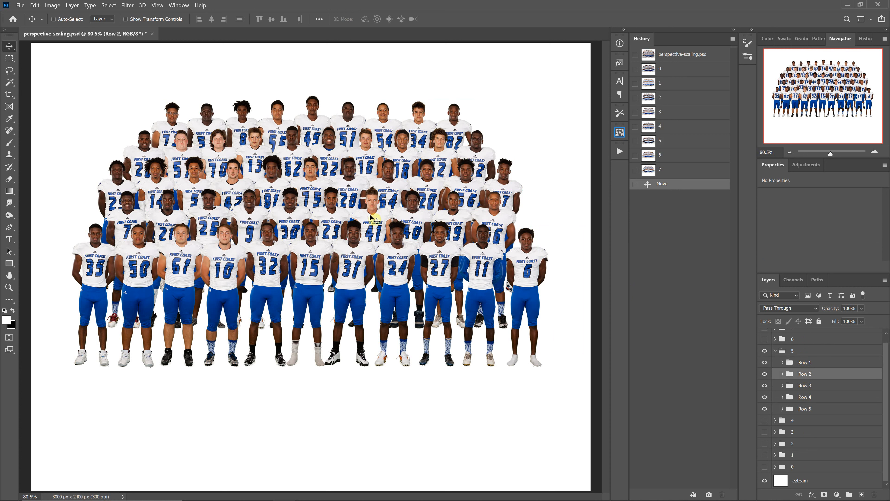
left_click_drag(370, 214, 371, 227)
left_click(813, 386)
left_click_drag(423, 197, 426, 199)
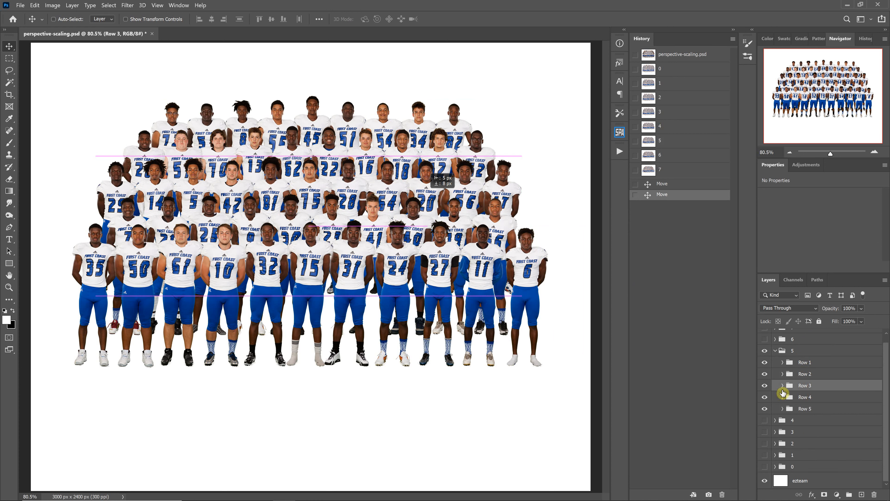
Step: Move the Row 4 group and the back Row 5 group of group 5 further down, and collapse group 5
left_click(483, 226)
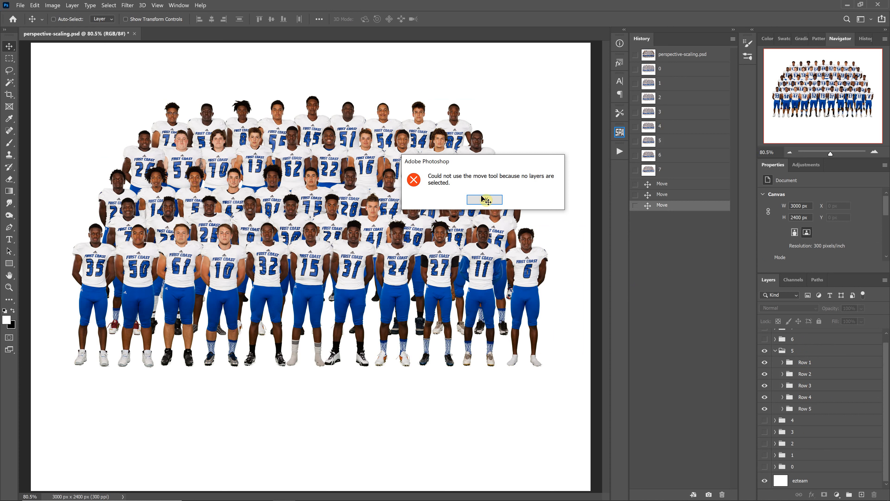
left_click(485, 199)
left_click_drag(442, 159, 446, 170)
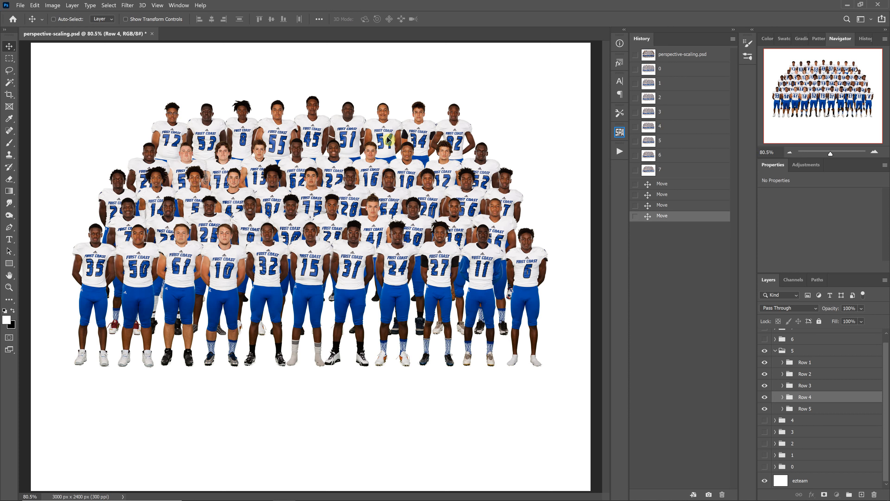
left_click_drag(388, 140, 392, 163)
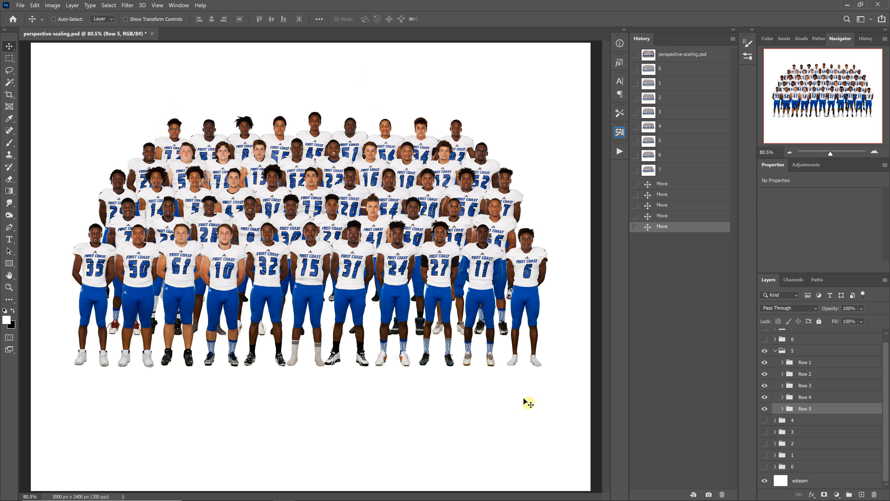
scroll(803, 380, "up", 1)
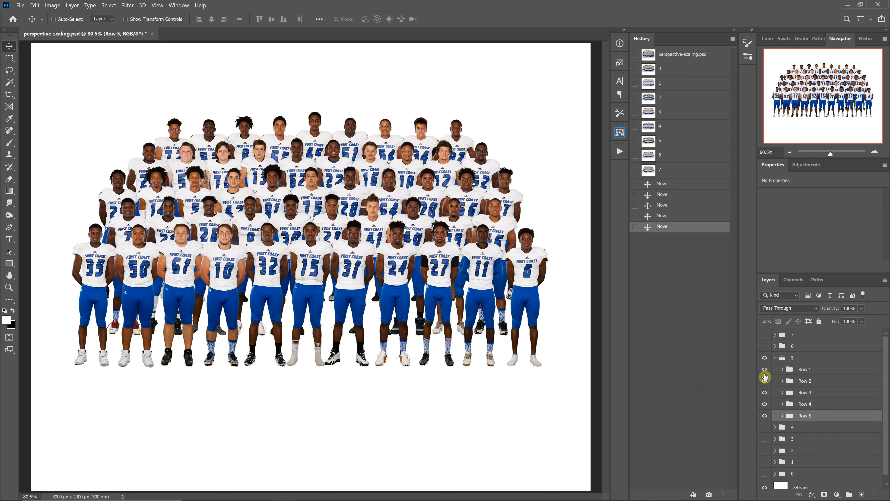
left_click(775, 359)
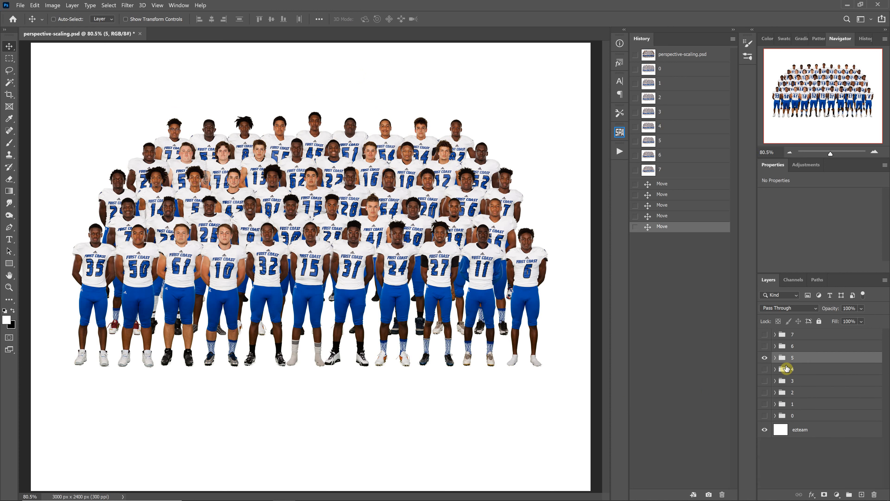
Step: Restore history snapshot 4 and delete groups 7, 6, 5, 3, 2, 1 and 0, keeping group 4 and the ezteam layer
left_click(677, 128)
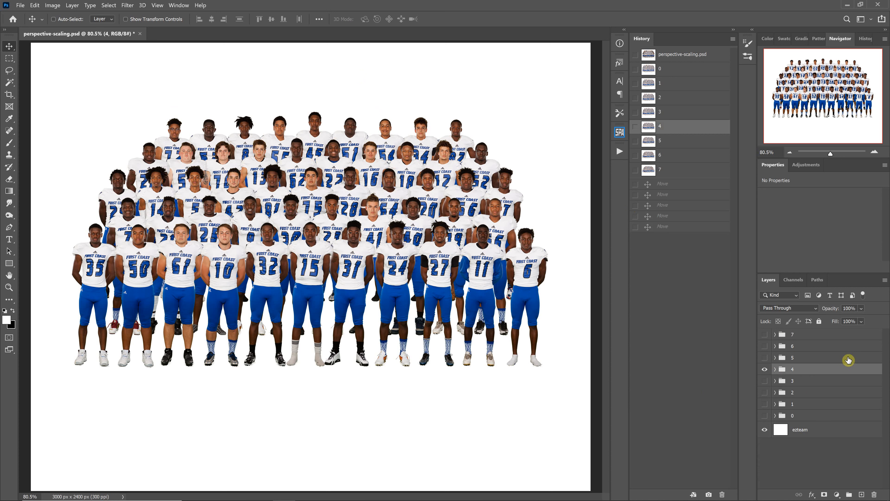
left_click_drag(848, 359, 877, 494)
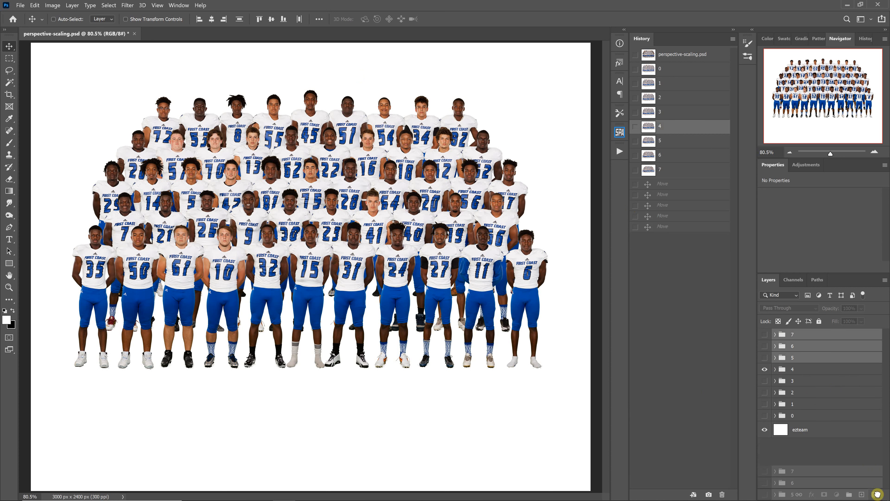
left_click(813, 348)
left_click(826, 384, "shift")
left_click_drag(847, 380, 876, 490)
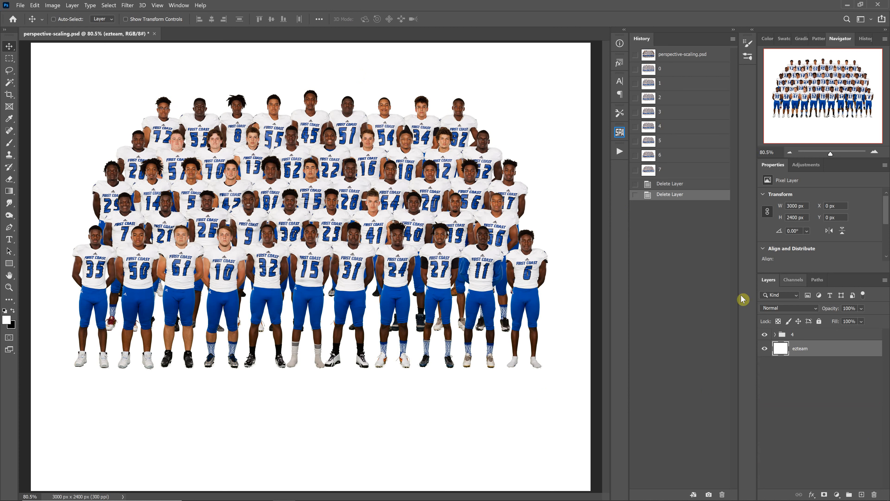
Step: Launch the EZ Team Builder filter for a multi-row team and move its settings dialog off the photo
left_click(129, 8)
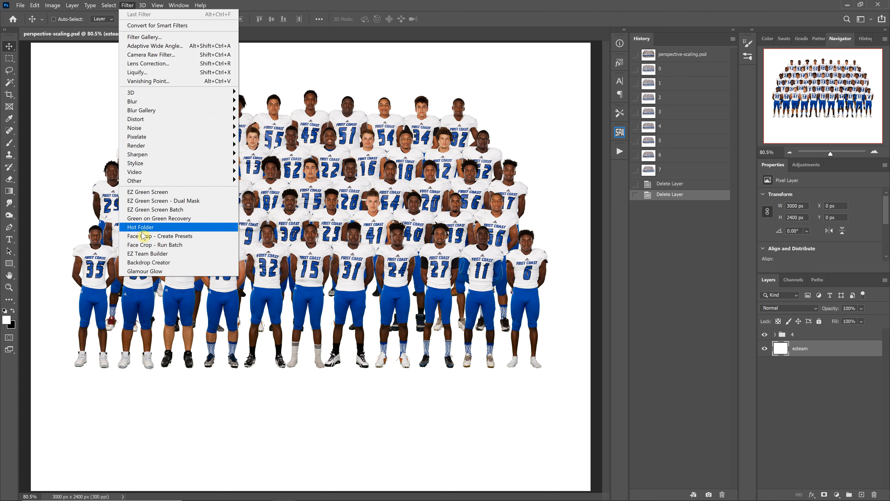
left_click(144, 256)
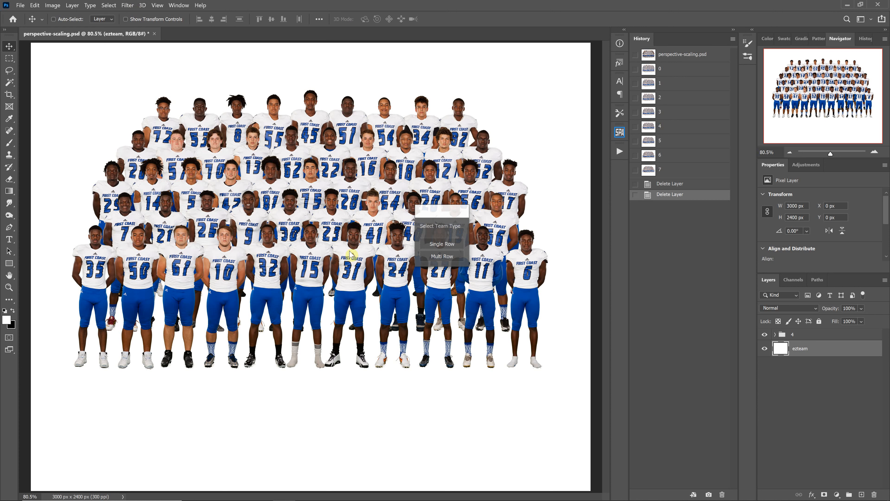
left_click(435, 256)
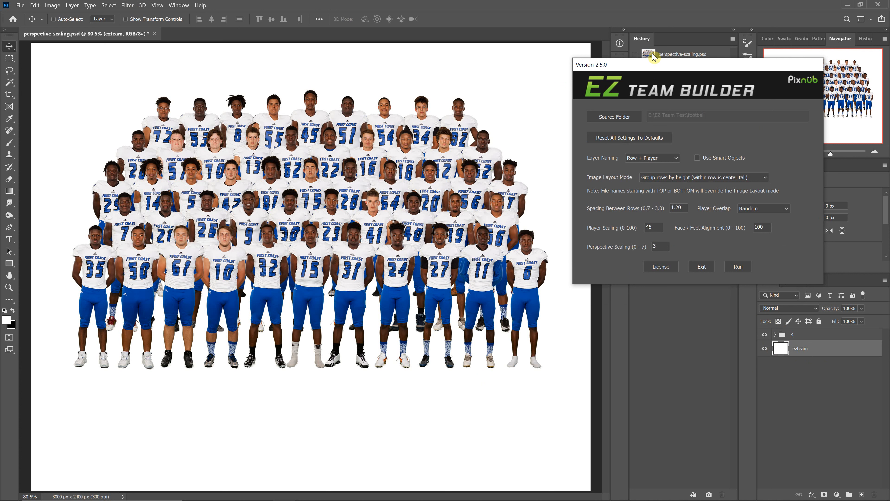
left_click_drag(638, 74, 630, 104)
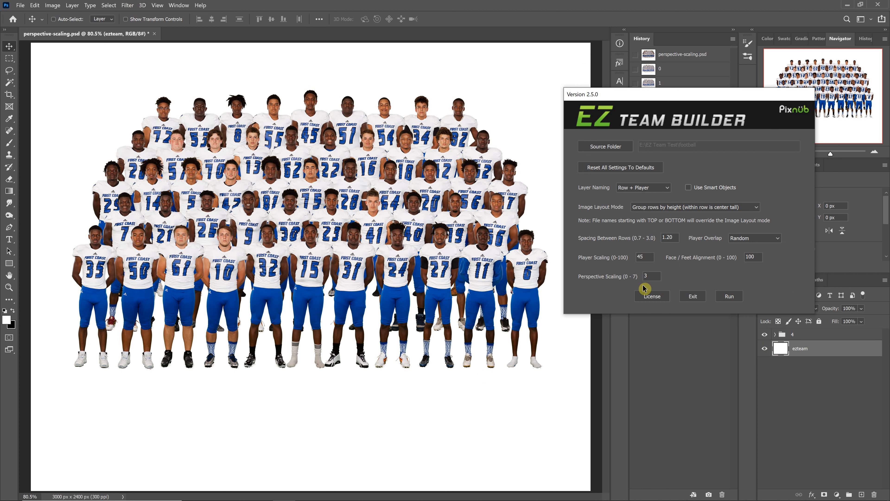
Step: Try perspective scaling values of 3, 0 and 6 in the team builder settings
left_click(647, 274)
key("BackSpace")
type("3")
left_click_drag(685, 97, 514, 113)
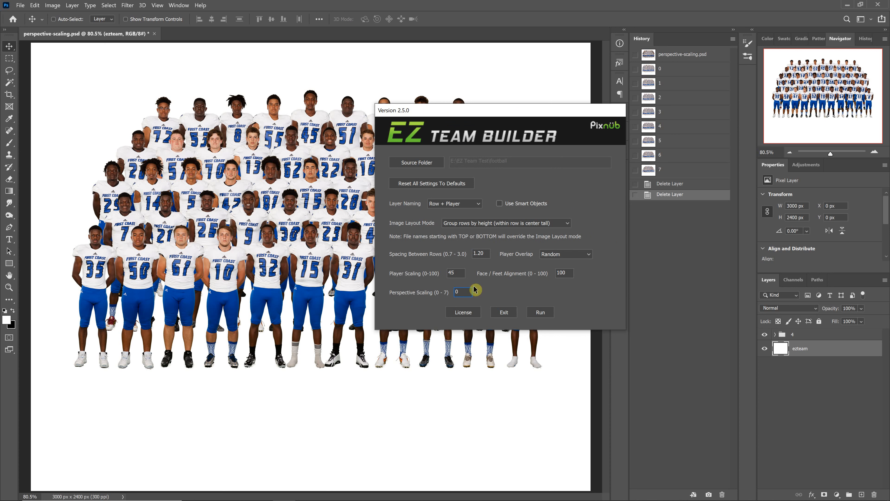
type("0")
left_click_drag(411, 111, 456, 107)
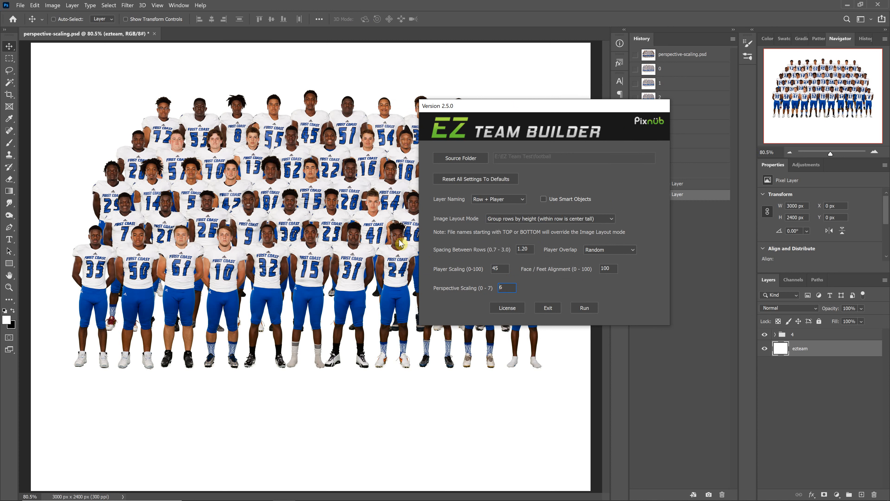
Step: Reset all team builder settings to their defaults, with perspective scaling at 2
double_click(508, 287)
left_click(473, 183)
left_click(499, 286)
left_click_drag(486, 112, 607, 110)
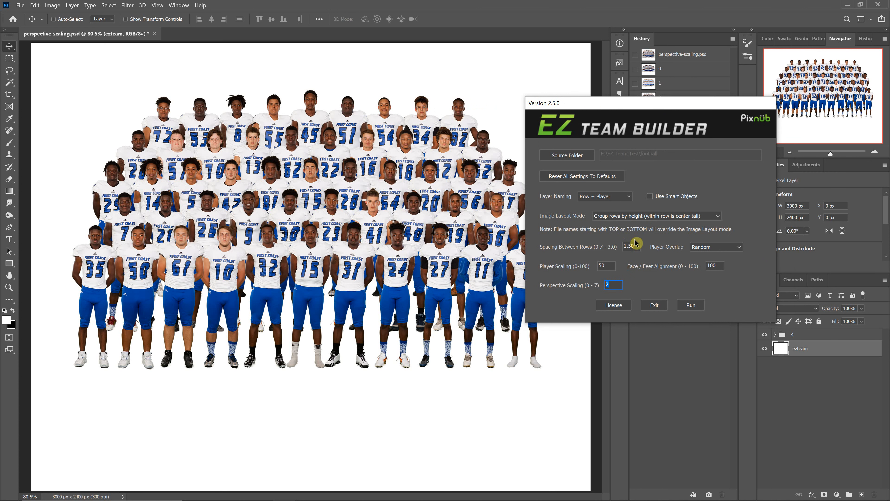
Step: Try a value of 2 for the spacing between rows
left_click(630, 246)
double_click(622, 250)
left_click_drag(639, 246, 629, 245)
left_click(713, 266)
double_click(631, 246)
left_click_drag(632, 246, 579, 239)
type("2")
Step: Set the spacing between rows to 1.00
left_click_drag(629, 247, 610, 251)
key("BackSpace")
type("1")
left_click(626, 247)
Step: Set the player scaling to 45 and leave the face/feet alignment at 100
double_click(608, 265)
left_click_drag(610, 265, 595, 266)
left_click(600, 265)
left_click_drag(601, 265, 603, 260)
left_click(713, 266)
Step: Run the team builder and accept the settings summary to reach the images-per-row assignment
left_click_drag(626, 108, 585, 81)
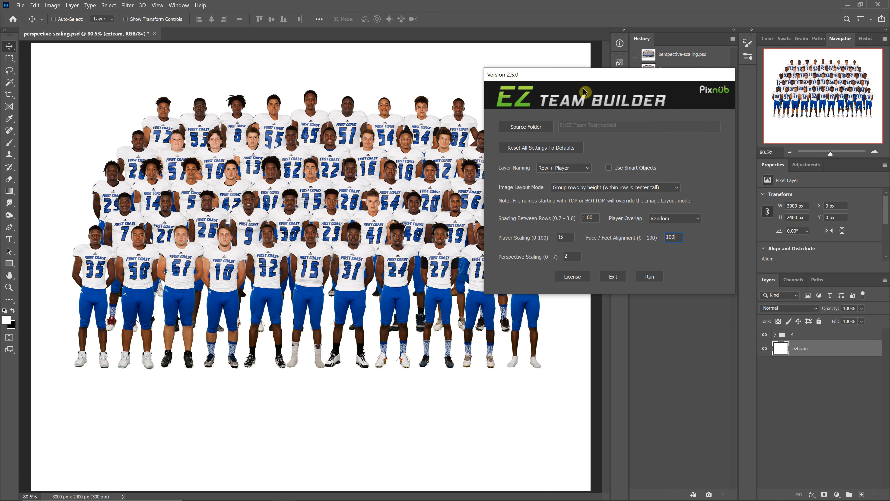
left_click_drag(583, 87, 620, 128)
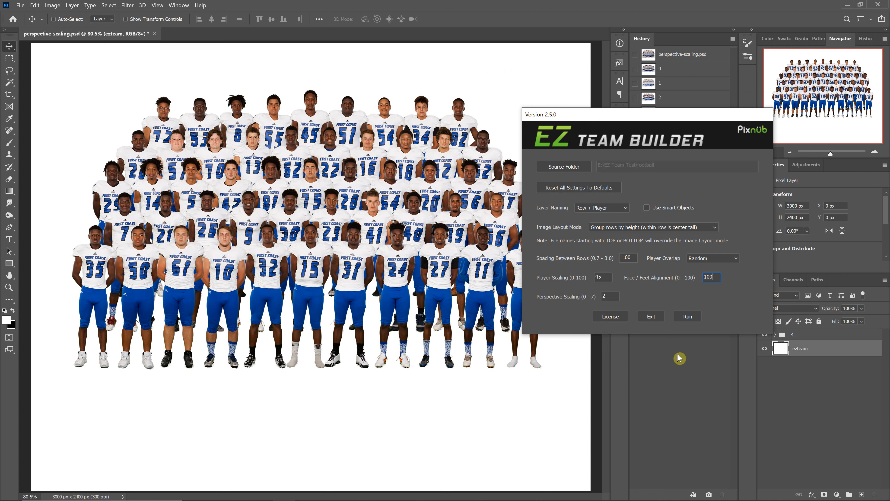
left_click(689, 317)
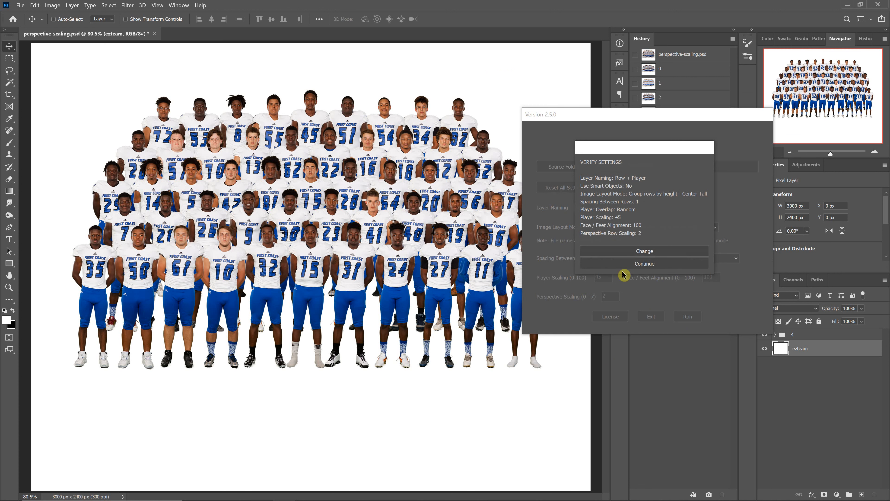
left_click(659, 268)
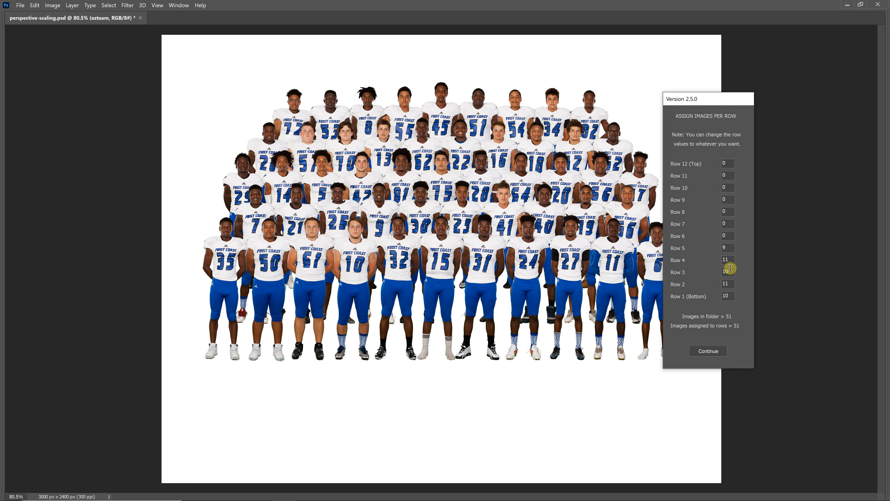
Step: Assign 11 images to Row 1, 10 to Row 2, 11 to Row 3 and 10 to Row 4, leaving 9 in Row 5
left_click(732, 245)
left_click(734, 259)
double_click(724, 259)
left_click(733, 296)
double_click(731, 296)
double_click(732, 284)
left_click_drag(733, 295, 684, 297)
type("10")
left_click_drag(734, 282, 697, 286)
type("11")
left_click_drag(728, 272, 688, 259)
type("1110")
left_click(727, 247)
left_click_drag(704, 103, 751, 105)
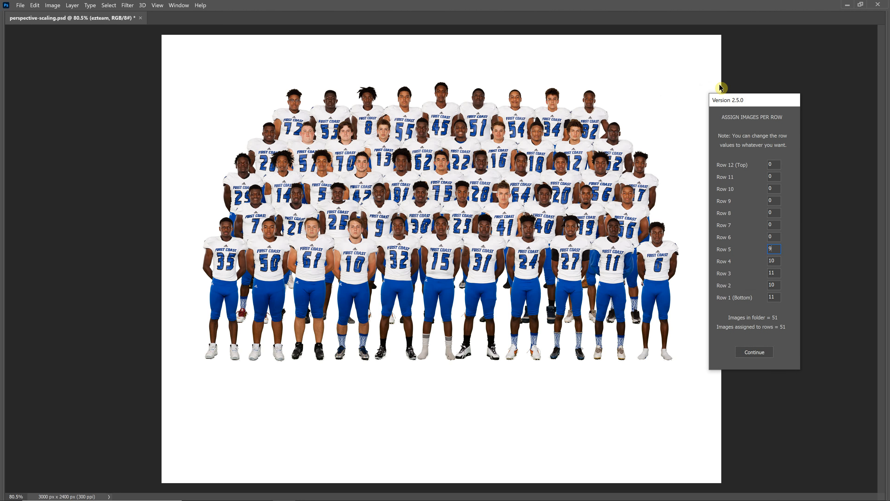
left_click_drag(744, 103, 723, 81)
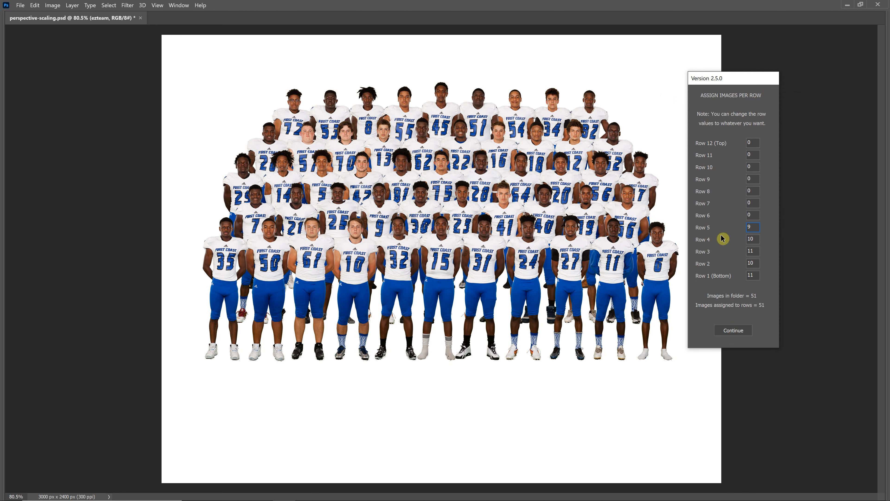
left_click(750, 251)
double_click(753, 252)
left_click(752, 228)
left_click(753, 275)
left_click_drag(752, 82, 789, 91)
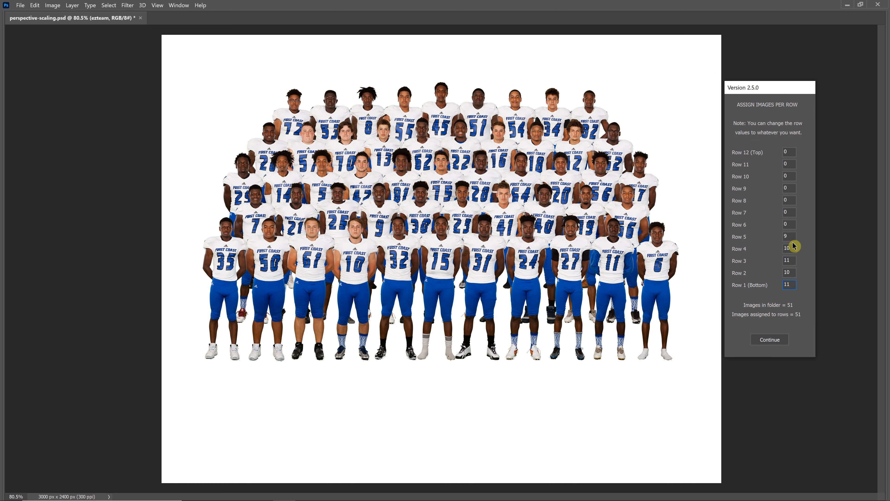
Step: Try to continue with Row 1 and Row 3 set to 10 images each, and dismiss the message
double_click(790, 261)
left_click(790, 272)
left_click(790, 235)
left_click(792, 285)
left_click_drag(692, 278, 704, 254)
left_click(789, 273)
left_click(790, 261)
left_click(791, 260)
left_click(770, 340)
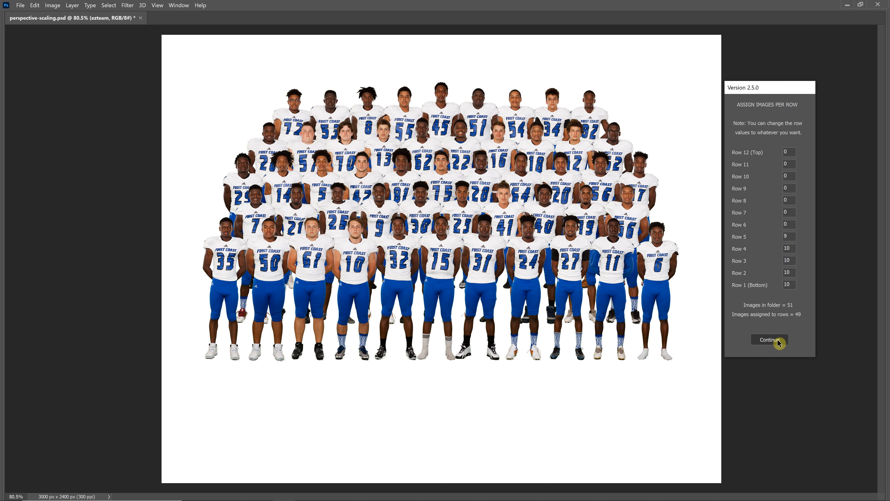
left_click_drag(775, 171, 661, 159)
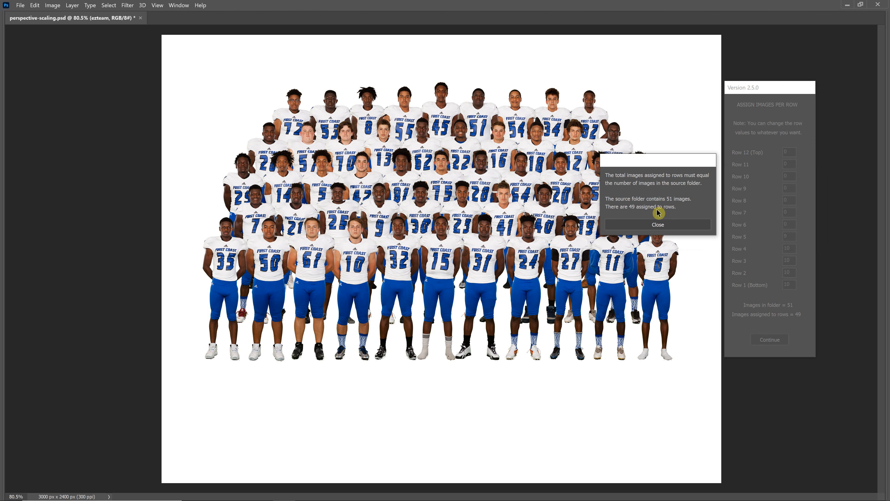
left_click(672, 226)
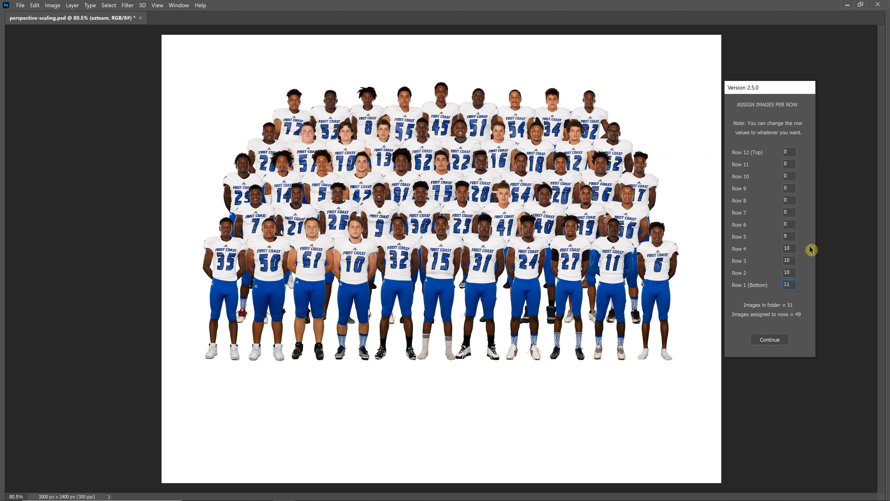
Step: Set Row 1 and Row 3 to 11 images each and continue from the row assignment
double_click(791, 261)
type("11")
left_click(792, 283)
double_click(789, 272)
left_click(787, 339)
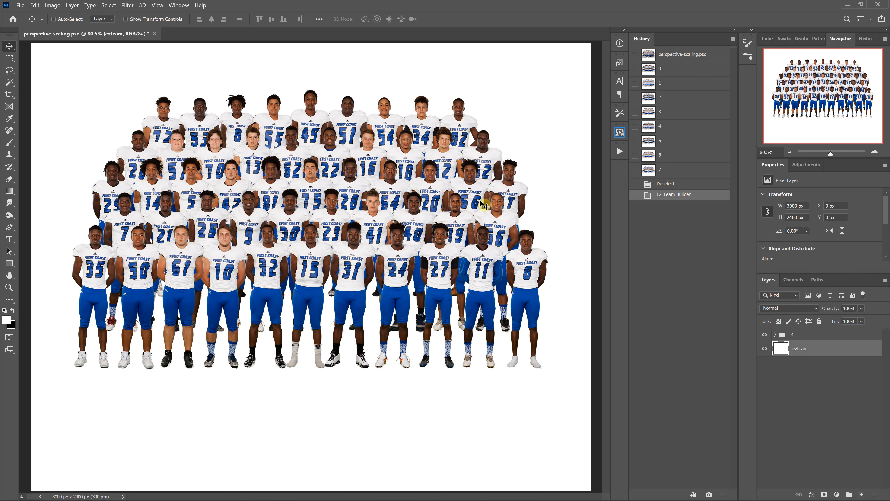
Step: Compare the team layouts in history snapshots 2, 0 and 3
left_click(661, 101)
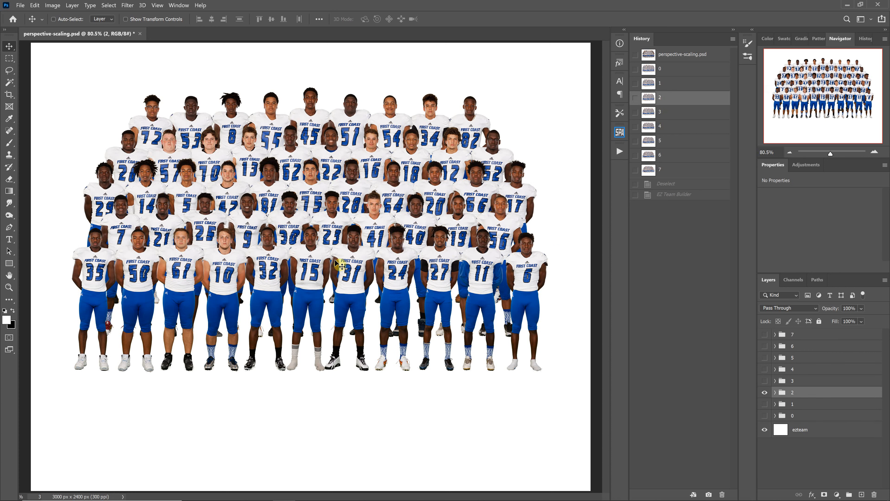
left_click(665, 71)
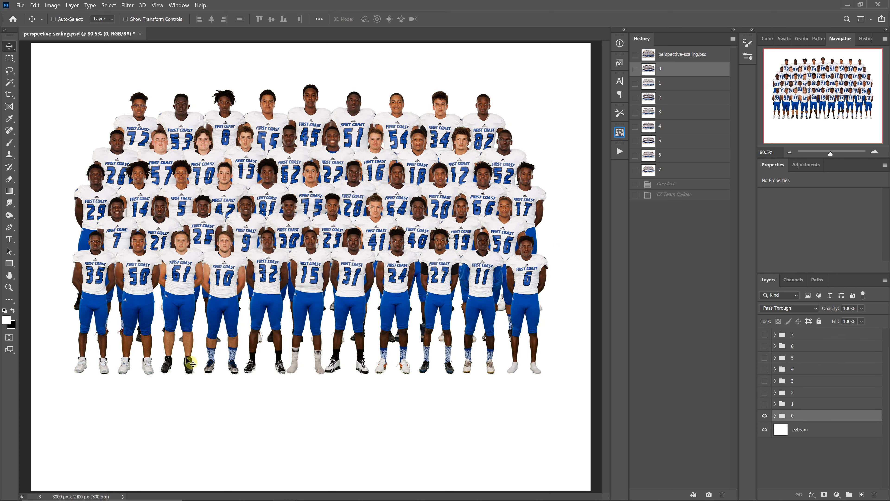
left_click(672, 116)
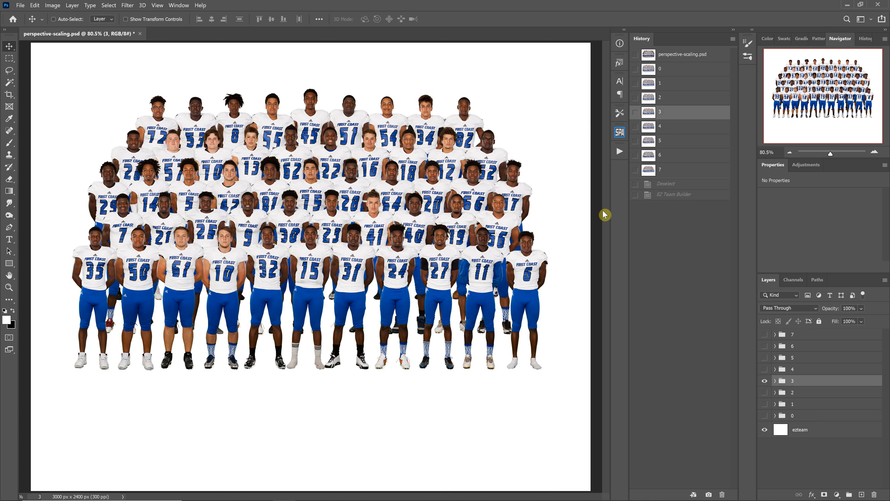
Step: Expand group 3 and move its Row 1 group slightly up toward the second row
left_click(776, 381)
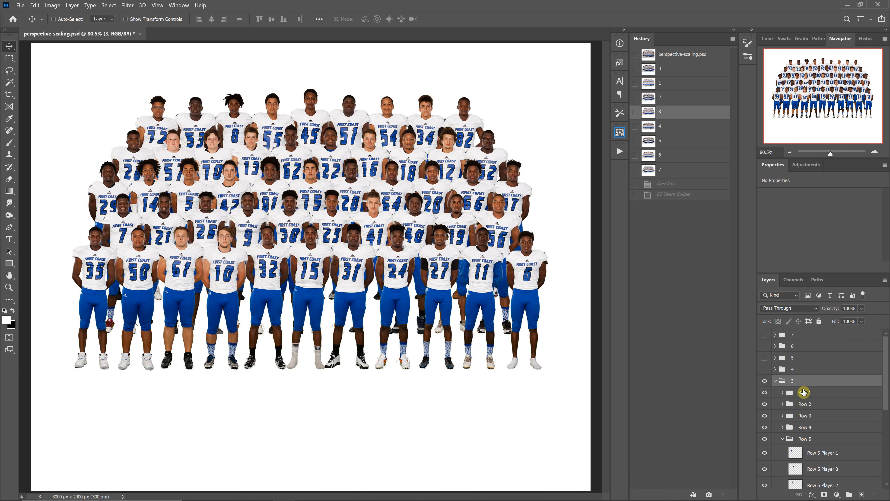
left_click(813, 392)
left_click_drag(363, 279, 352, 272)
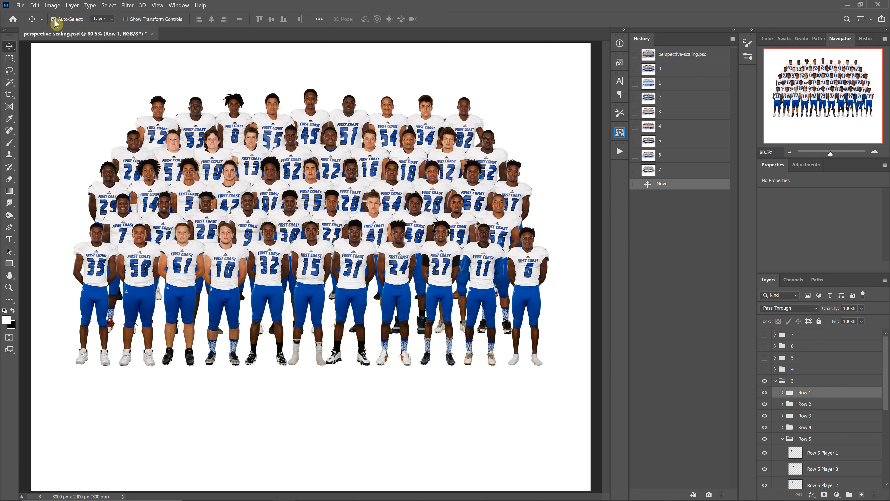
Step: Try moving back-row player 82 to the end of the front row, first in the current layout and again in history snapshot 7
left_click_drag(467, 130, 564, 239)
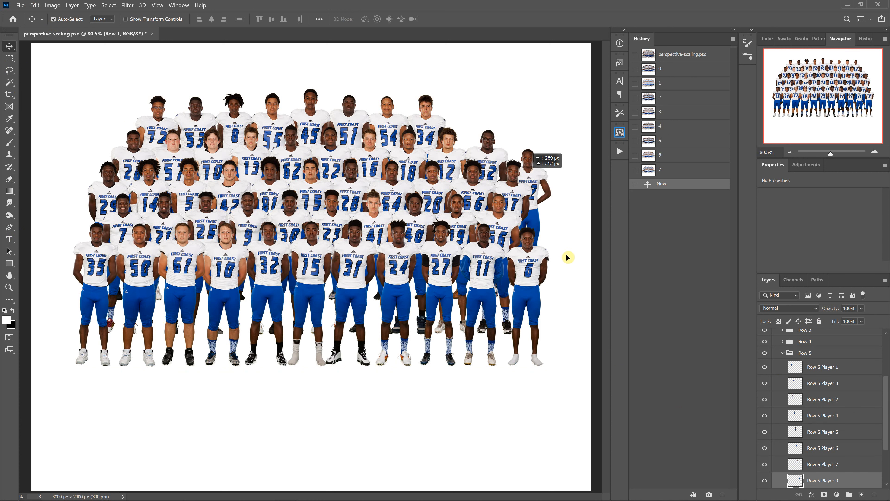
left_click(673, 174)
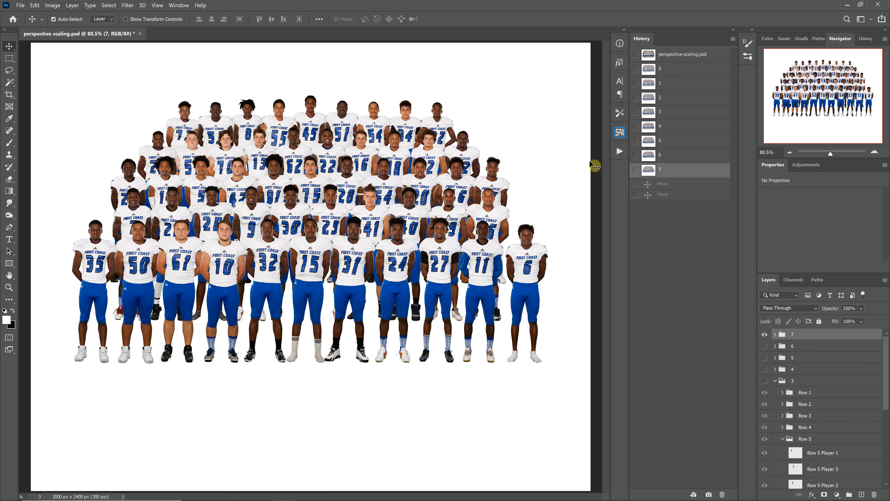
left_click_drag(442, 122, 568, 264)
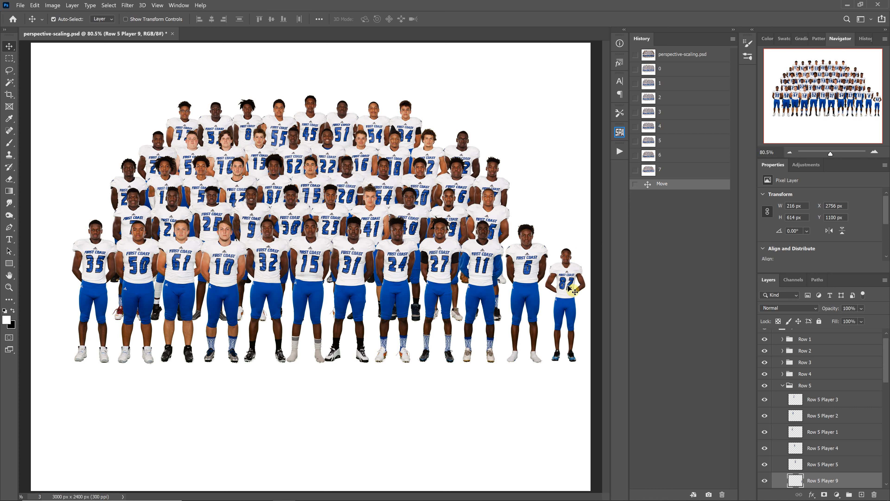
mouse_move(574, 290)
left_mouse_down()
mouse_move(598, 290)
mouse_move(596, 270)
mouse_move(526, 158)
mouse_move(477, 146)
mouse_move(576, 282)
left_mouse_up()
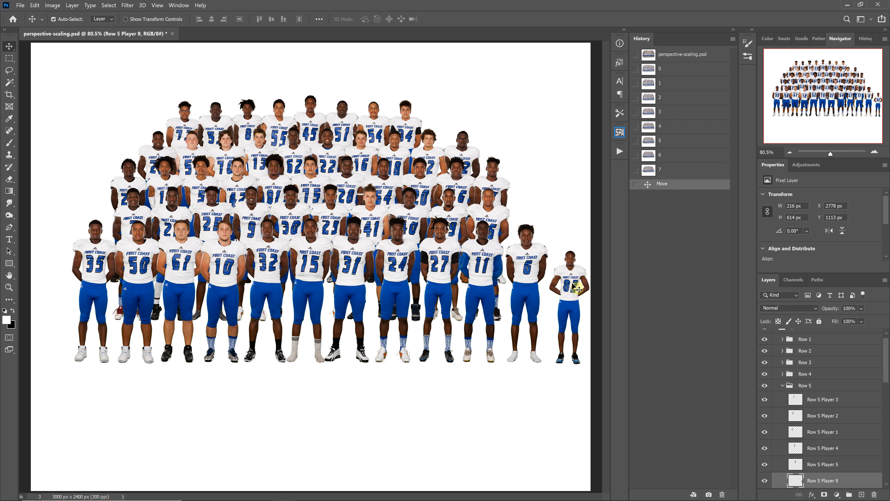
left_click_drag(572, 284, 567, 287)
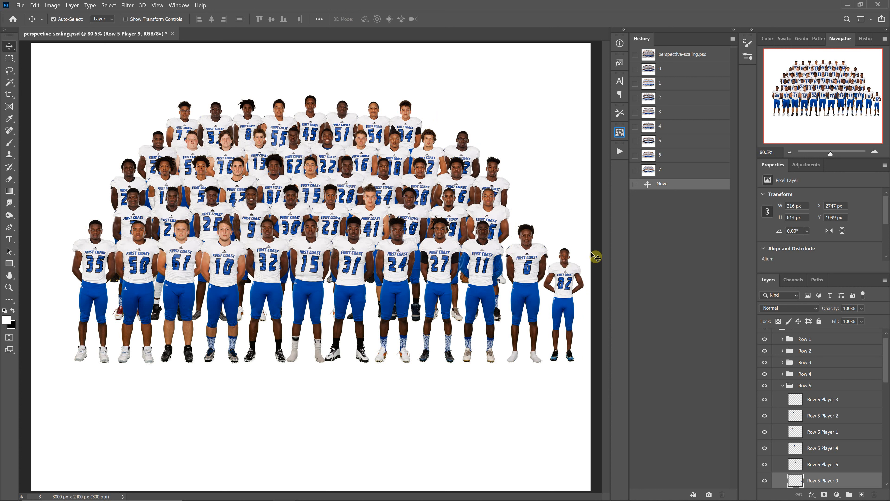
Step: Shift back-row players 54, 51, 45 and 34 sideways to fill the space left by player 82
left_click_drag(381, 133, 445, 130)
left_click_drag(345, 123, 379, 118)
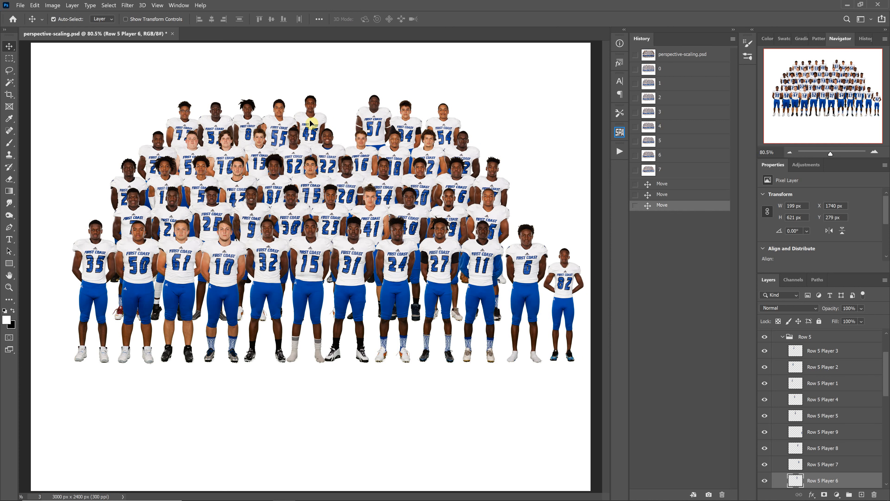
left_click_drag(310, 122, 338, 123)
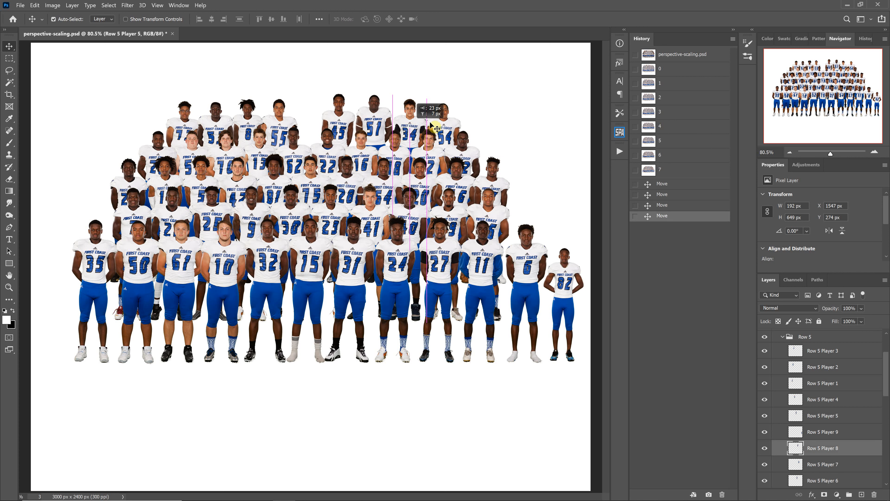
left_click_drag(431, 128, 435, 126)
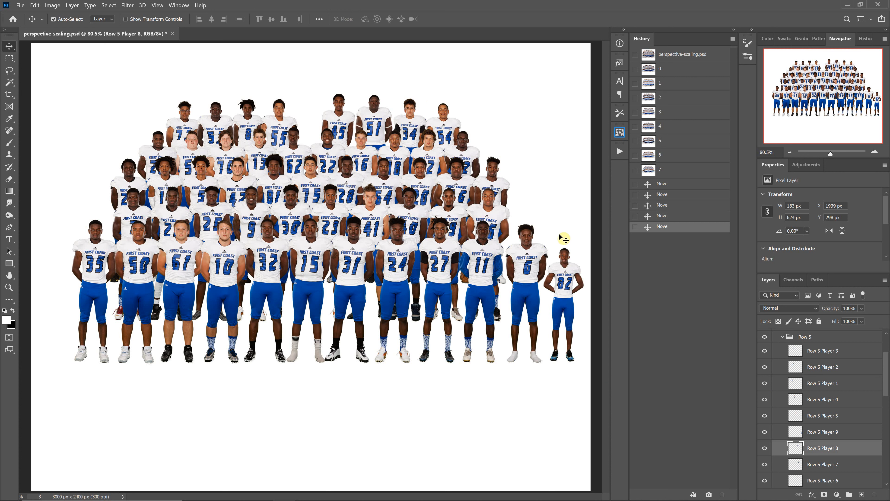
Step: Open EZ Team Builder for a multi-row team, enable Use Smart Objects, dismiss the notice and exit without running
left_click(127, 5)
left_click(164, 253)
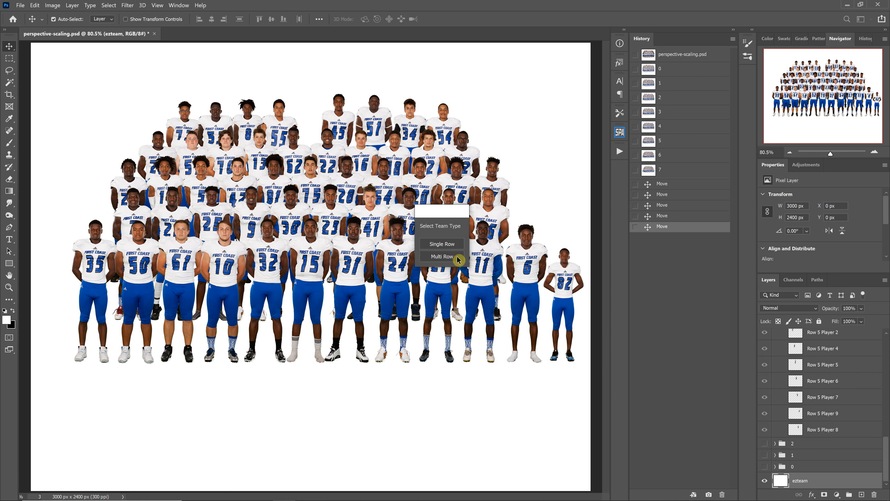
left_click(455, 257)
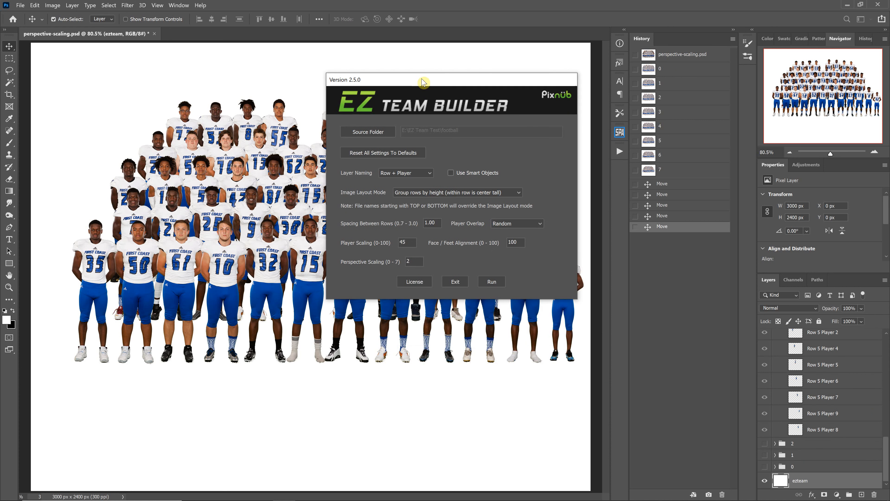
left_click(451, 173)
left_click_drag(526, 126, 637, 129)
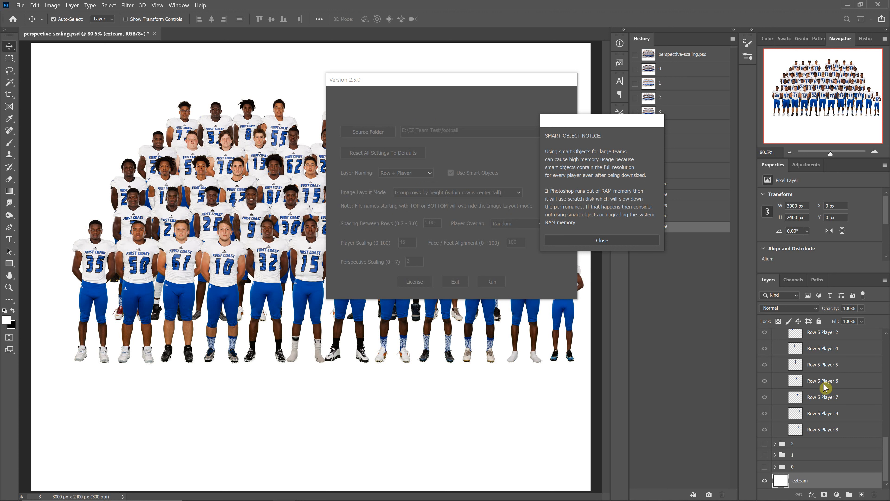
left_click(618, 244)
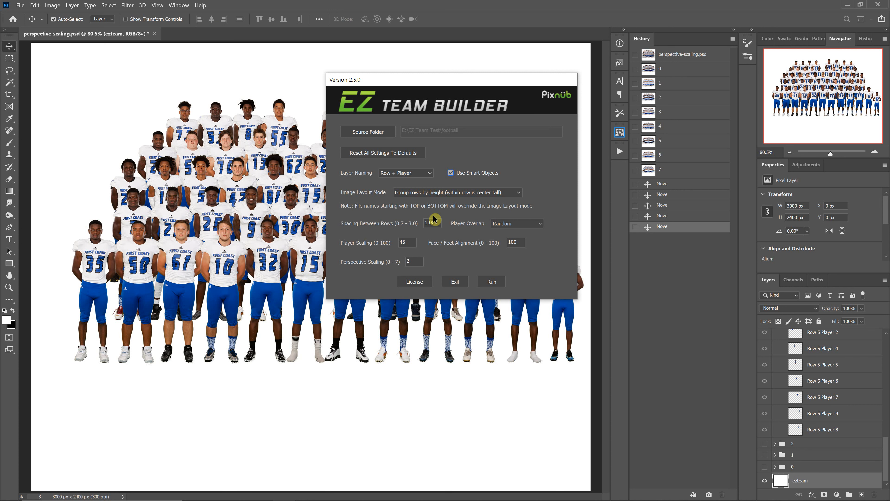
left_click(455, 282)
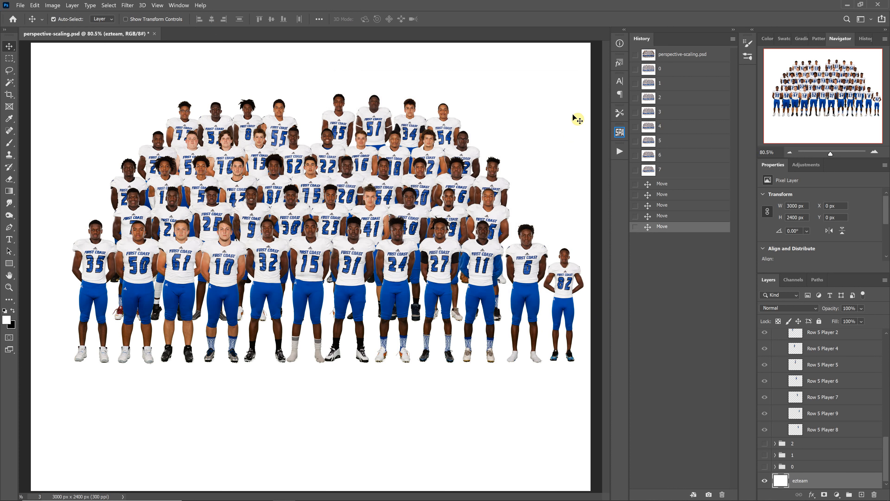
Step: Try moving player 82 back toward the upper rows, and compare the layouts in history snapshots 7 and 3
left_click_drag(568, 291, 308, 146)
left_click(669, 170)
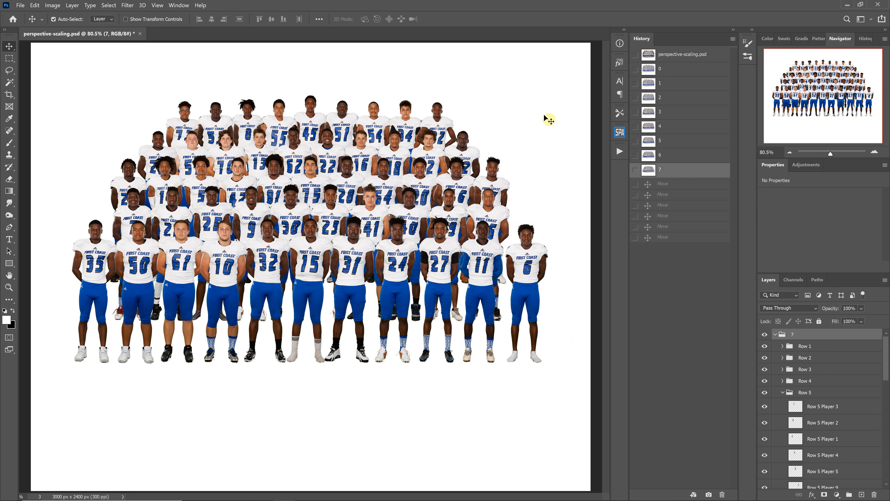
key("ctrl+z")
key("ctrl+z")
key("ctrl+z")
key("ctrl+z")
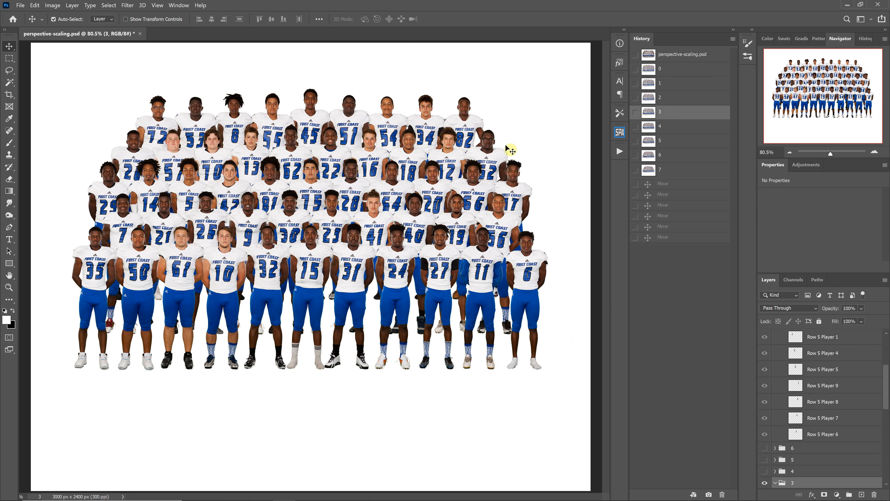